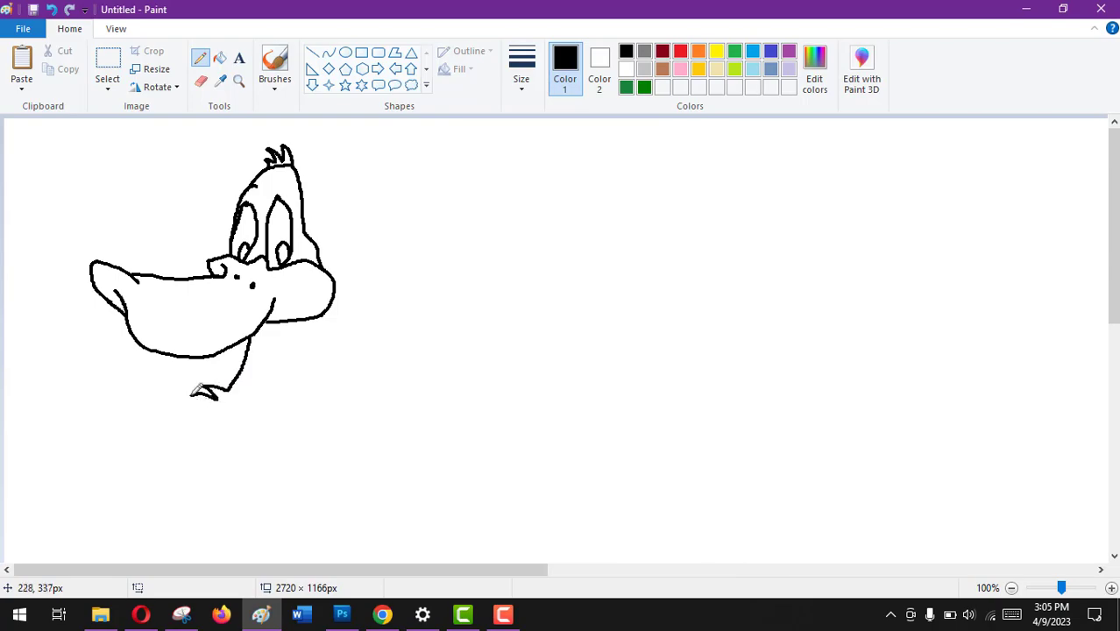
{"action": "mouse_move", "coordinate": [288, 319]}
{"action": "left_mouse_down"}
{"action": "mouse_move", "coordinate": [260, 388]}
{"action": "mouse_move", "coordinate": [292, 406]}
{"action": "left_mouse_up"}
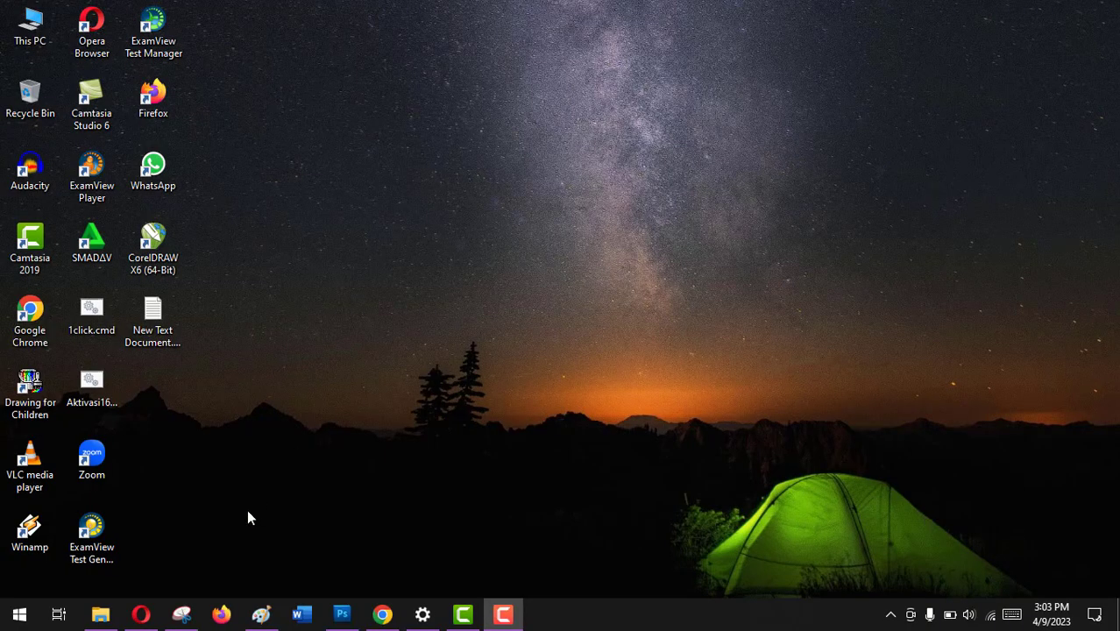
- Switch to Paint and draw the duck's long beak with its cheek and nostrils, using the Pencil at the thickest line size in black
{"action": "left_click", "coordinate": [261, 613]}
{"action": "left_click", "coordinate": [200, 58]}
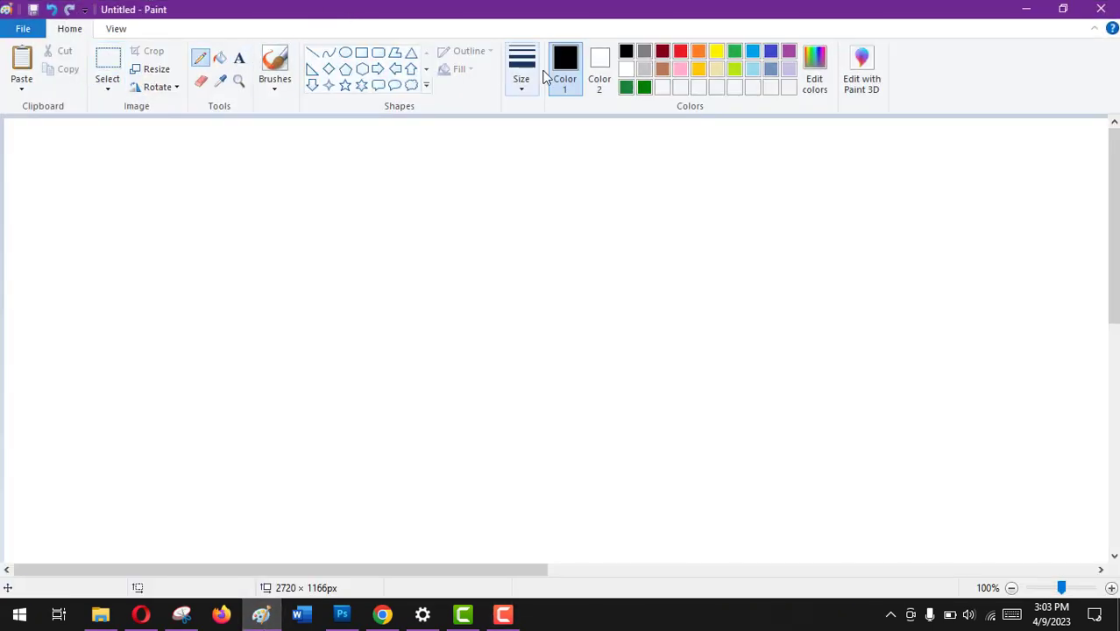
{"action": "left_click", "coordinate": [522, 79]}
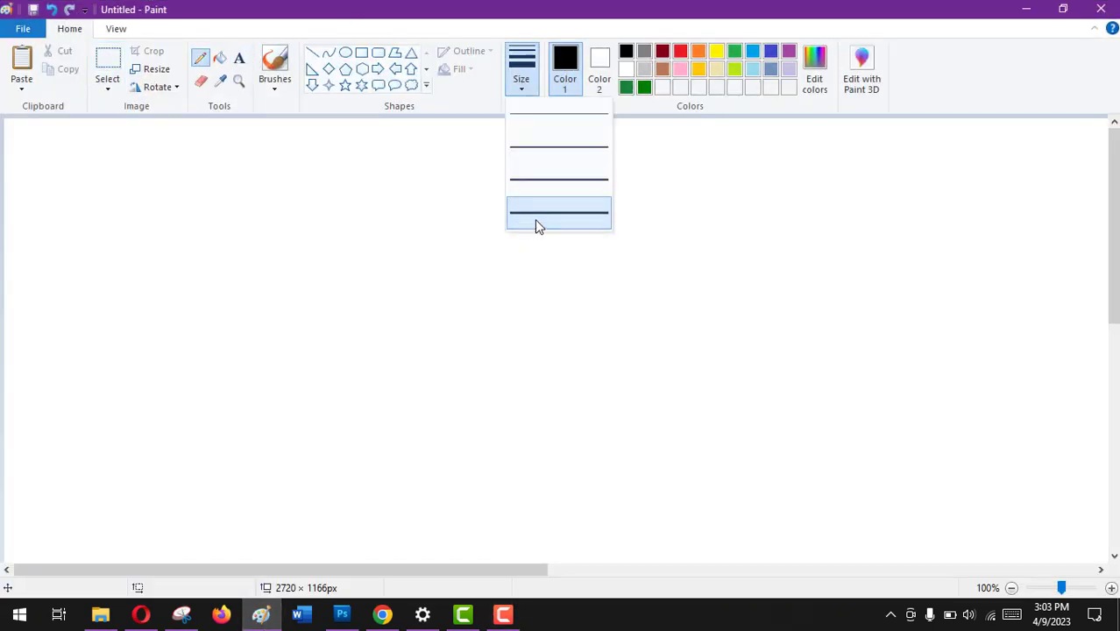
{"action": "left_click", "coordinate": [534, 219]}
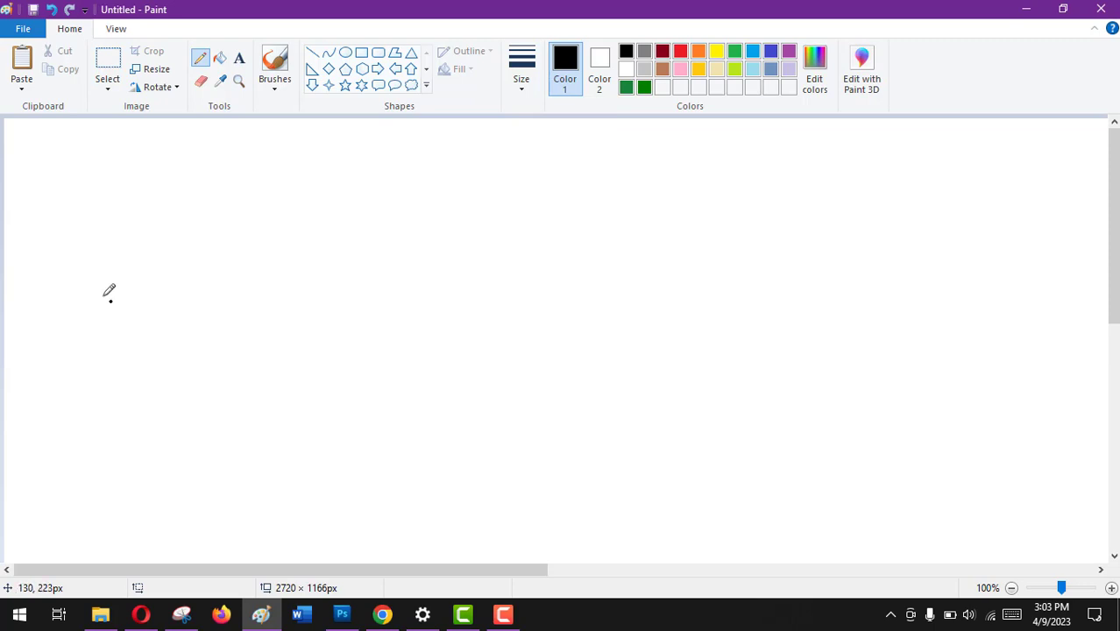
{"action": "mouse_move", "coordinate": [110, 301]}
{"action": "left_mouse_down"}
{"action": "mouse_move", "coordinate": [95, 255]}
{"action": "mouse_move", "coordinate": [117, 264]}
{"action": "left_mouse_up"}
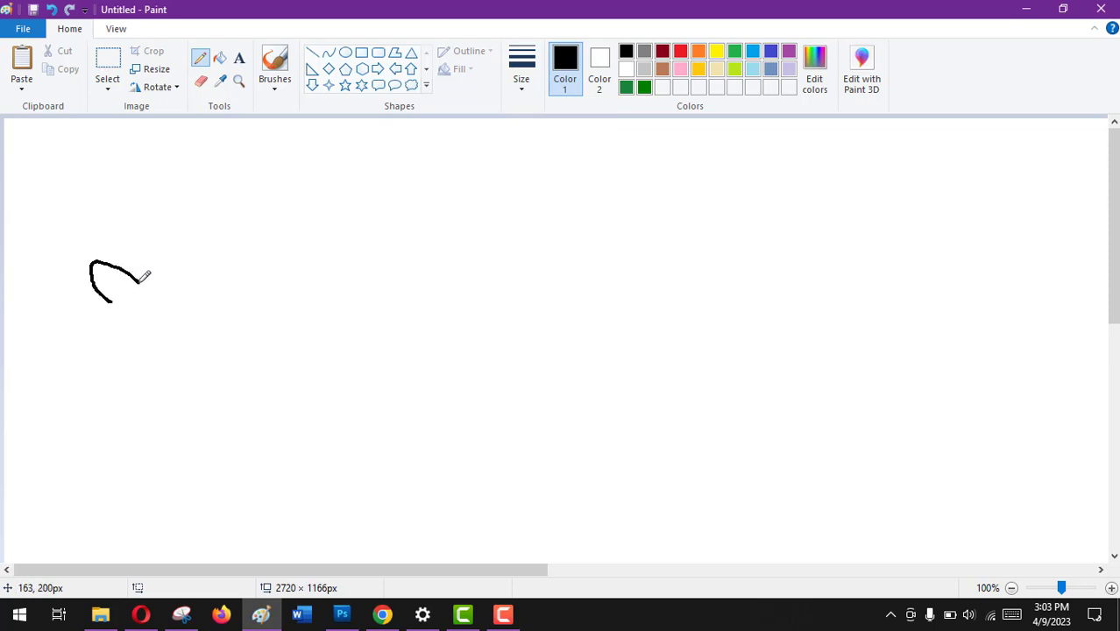
{"action": "mouse_move", "coordinate": [175, 274]}
{"action": "left_mouse_down"}
{"action": "mouse_move", "coordinate": [223, 271]}
{"action": "mouse_move", "coordinate": [210, 261]}
{"action": "left_mouse_up"}
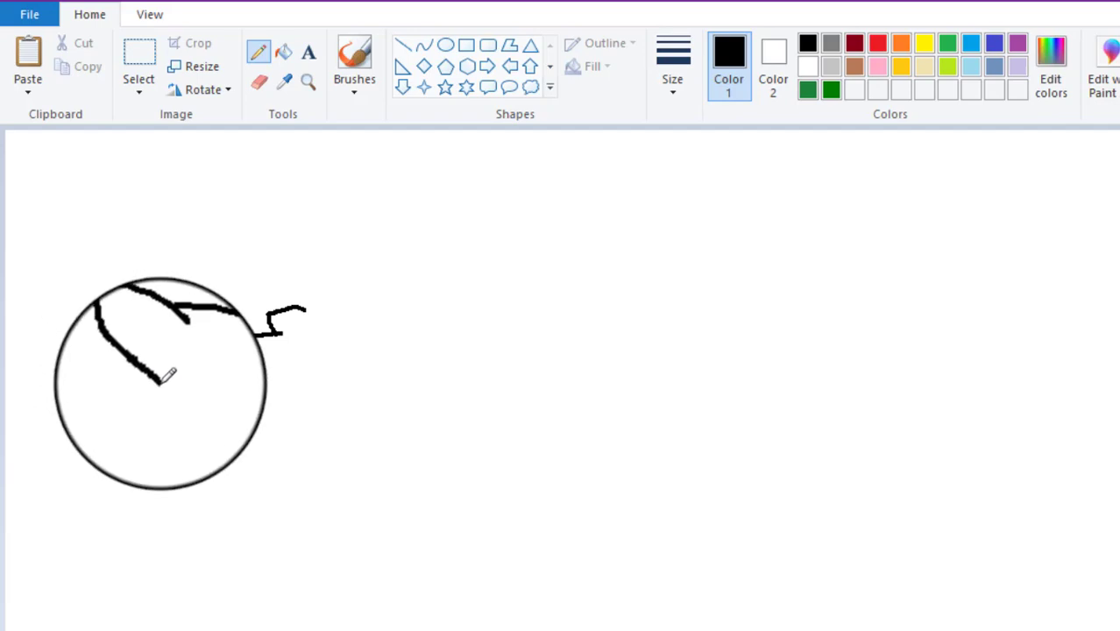
{"action": "mouse_move", "coordinate": [140, 333]}
{"action": "left_mouse_down"}
{"action": "mouse_move", "coordinate": [168, 390]}
{"action": "mouse_move", "coordinate": [217, 427]}
{"action": "mouse_move", "coordinate": [296, 420]}
{"action": "mouse_move", "coordinate": [347, 384]}
{"action": "mouse_move", "coordinate": [365, 352]}
{"action": "mouse_move", "coordinate": [385, 390]}
{"action": "mouse_move", "coordinate": [352, 381]}
{"action": "mouse_move", "coordinate": [397, 380]}
{"action": "mouse_move", "coordinate": [436, 359]}
{"action": "mouse_move", "coordinate": [437, 332]}
{"action": "mouse_move", "coordinate": [402, 305]}
{"action": "mouse_move", "coordinate": [352, 314]}
{"action": "mouse_move", "coordinate": [313, 300]}
{"action": "mouse_move", "coordinate": [282, 326]}
{"action": "mouse_move", "coordinate": [290, 321]}
{"action": "left_mouse_up"}
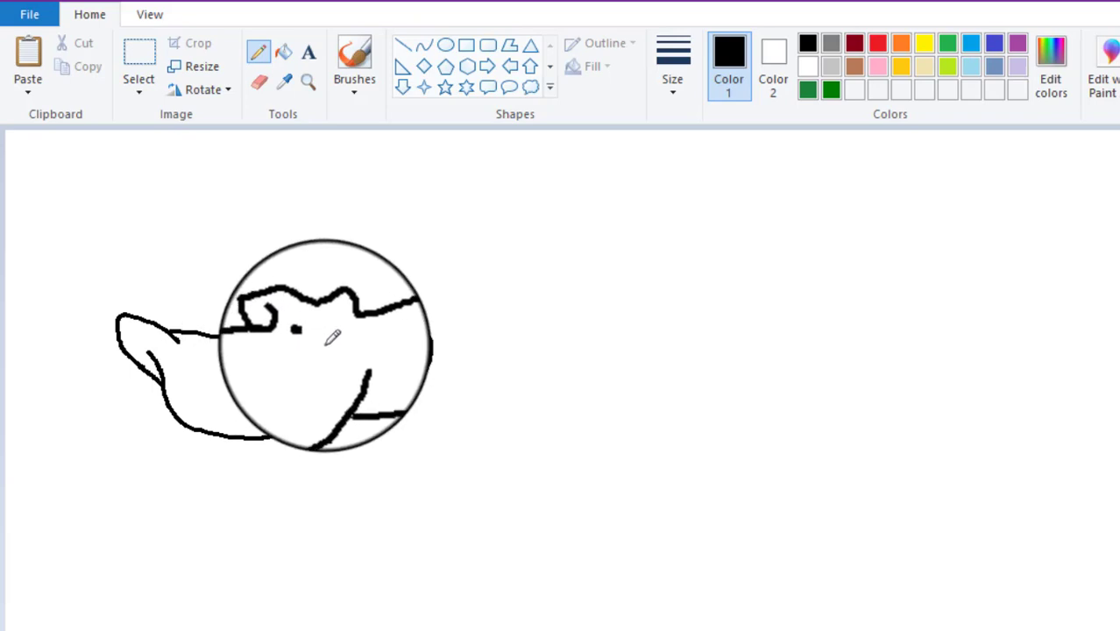
{"action": "left_click", "coordinate": [325, 345]}
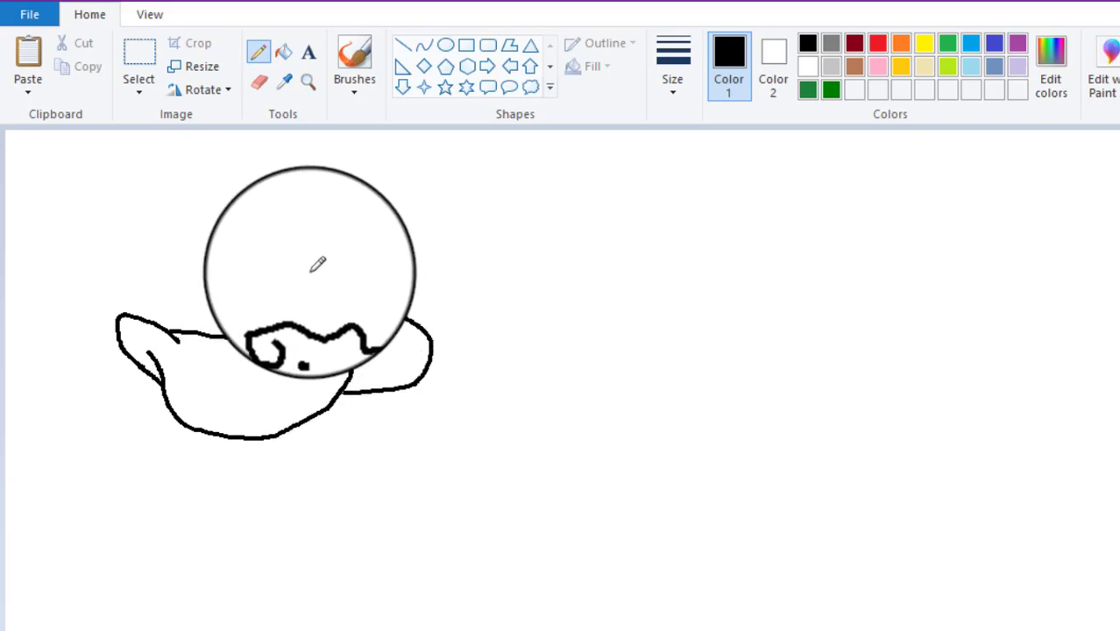
- Draw the duck's tall head above the beak, with two long eyes, their pupils and a spiky feather tuft on the crown
{"action": "mouse_move", "coordinate": [299, 301]}
{"action": "left_mouse_down"}
{"action": "mouse_move", "coordinate": [321, 219]}
{"action": "mouse_move", "coordinate": [336, 218]}
{"action": "mouse_move", "coordinate": [349, 182]}
{"action": "mouse_move", "coordinate": [385, 180]}
{"action": "mouse_move", "coordinate": [395, 257]}
{"action": "mouse_move", "coordinate": [420, 306]}
{"action": "left_mouse_up"}
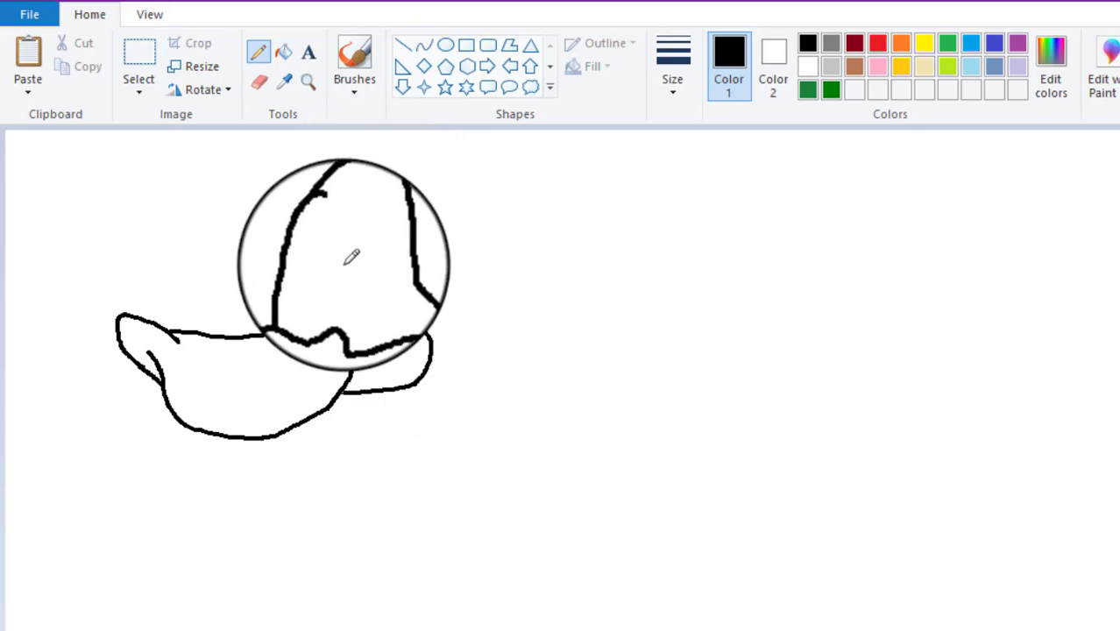
{"action": "mouse_move", "coordinate": [325, 230]}
{"action": "left_mouse_down"}
{"action": "mouse_move", "coordinate": [306, 276]}
{"action": "mouse_move", "coordinate": [320, 232]}
{"action": "mouse_move", "coordinate": [333, 232]}
{"action": "left_mouse_up"}
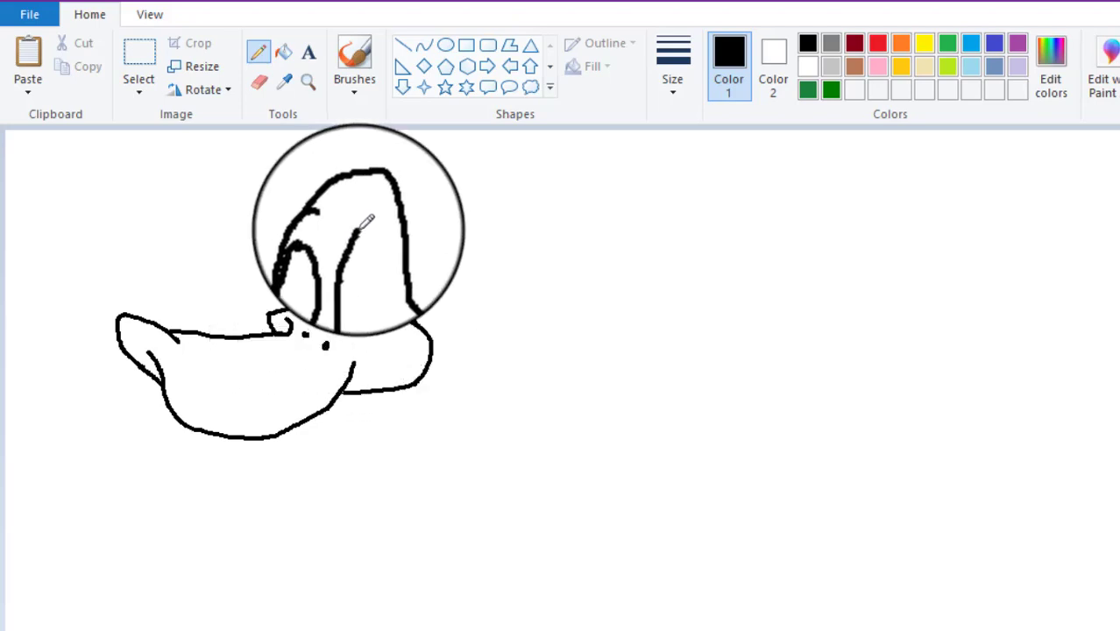
{"action": "left_click_drag", "start_coordinate": [361, 234], "coordinate": [375, 247]}
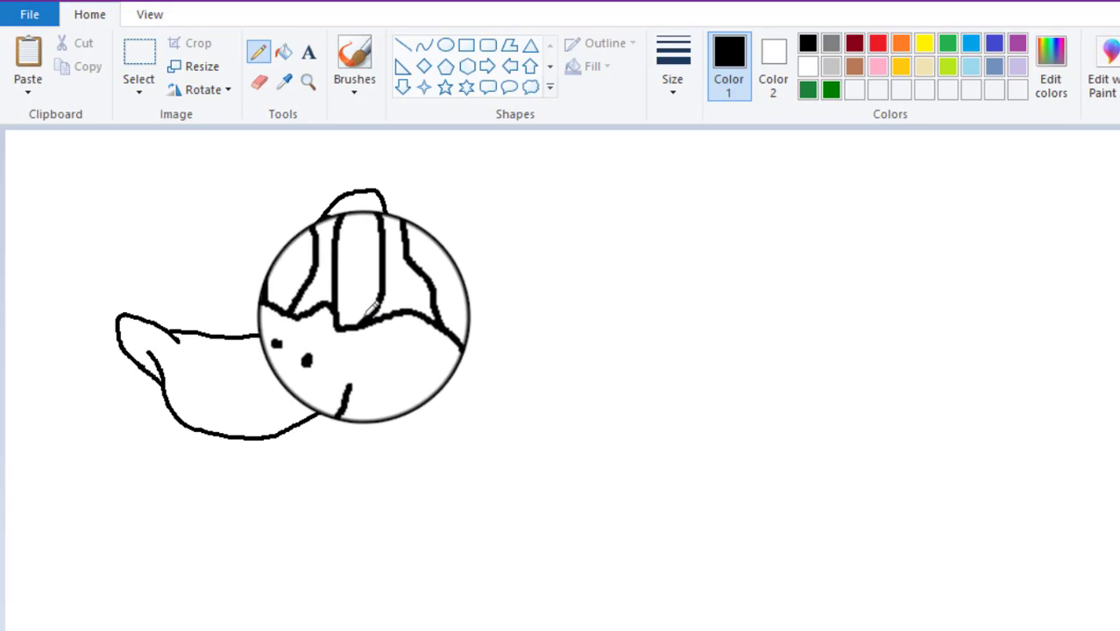
{"action": "mouse_move", "coordinate": [368, 308]}
{"action": "left_mouse_down"}
{"action": "mouse_move", "coordinate": [363, 297]}
{"action": "mouse_move", "coordinate": [367, 308]}
{"action": "mouse_move", "coordinate": [381, 297]}
{"action": "mouse_move", "coordinate": [290, 285]}
{"action": "mouse_move", "coordinate": [334, 289]}
{"action": "left_mouse_up"}
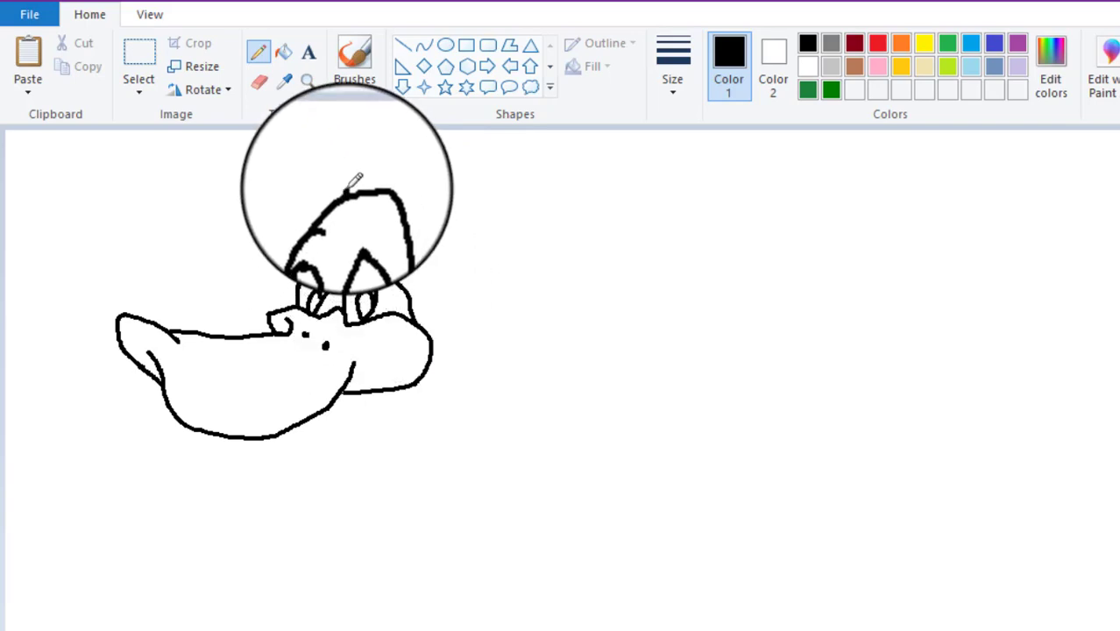
{"action": "mouse_move", "coordinate": [350, 181]}
{"action": "left_mouse_down"}
{"action": "mouse_move", "coordinate": [342, 185]}
{"action": "mouse_move", "coordinate": [359, 169]}
{"action": "mouse_move", "coordinate": [373, 176]}
{"action": "mouse_move", "coordinate": [372, 162]}
{"action": "mouse_move", "coordinate": [386, 180]}
{"action": "left_mouse_up"}
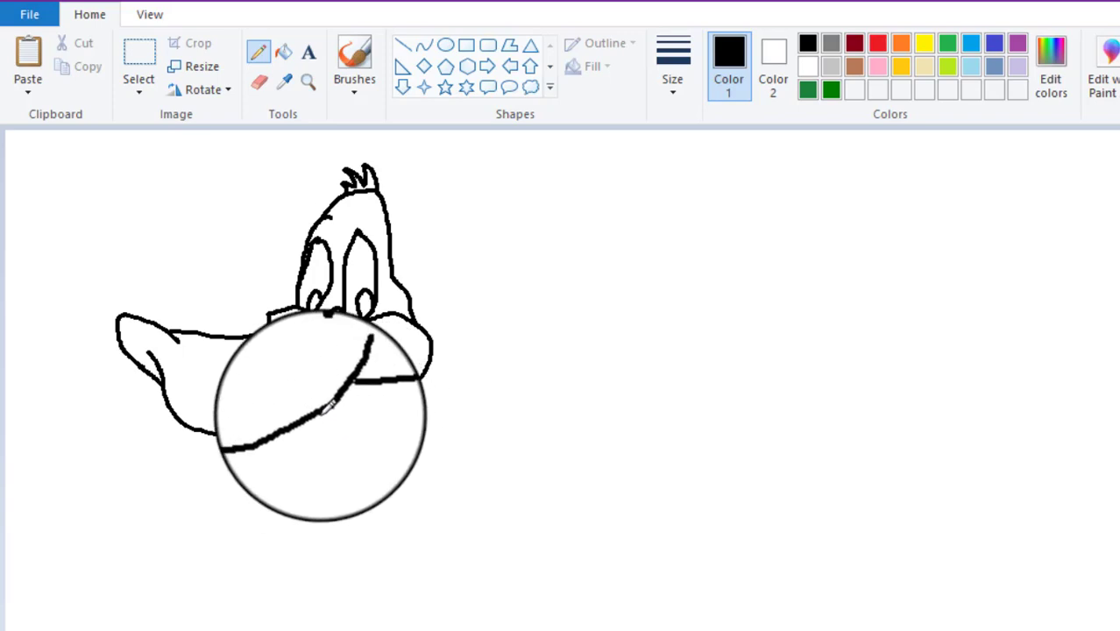
- Draw the duck's narrow neck below the beak with a ring around it and a jagged feather ruff at its base
{"action": "mouse_move", "coordinate": [338, 398]}
{"action": "left_mouse_down"}
{"action": "mouse_move", "coordinate": [296, 476]}
{"action": "mouse_move", "coordinate": [273, 467]}
{"action": "mouse_move", "coordinate": [282, 478]}
{"action": "mouse_move", "coordinate": [249, 491]}
{"action": "mouse_move", "coordinate": [267, 495]}
{"action": "left_mouse_up"}
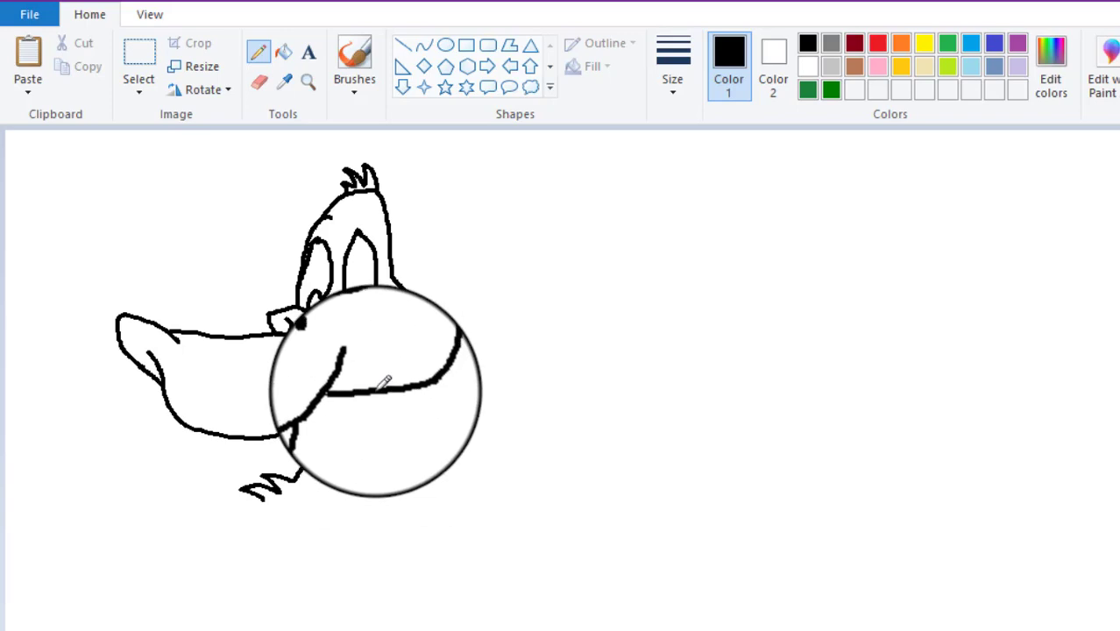
{"action": "mouse_move", "coordinate": [380, 390]}
{"action": "left_mouse_down"}
{"action": "mouse_move", "coordinate": [363, 401]}
{"action": "mouse_move", "coordinate": [334, 482]}
{"action": "left_mouse_up"}
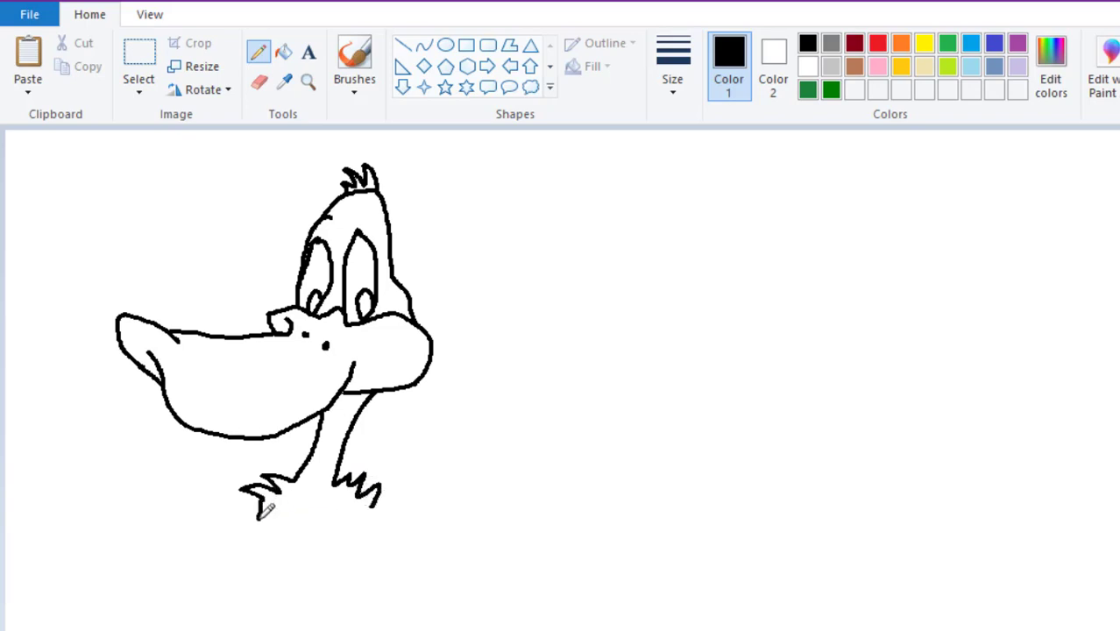
{"action": "left_click_drag", "start_coordinate": [284, 514], "coordinate": [366, 506]}
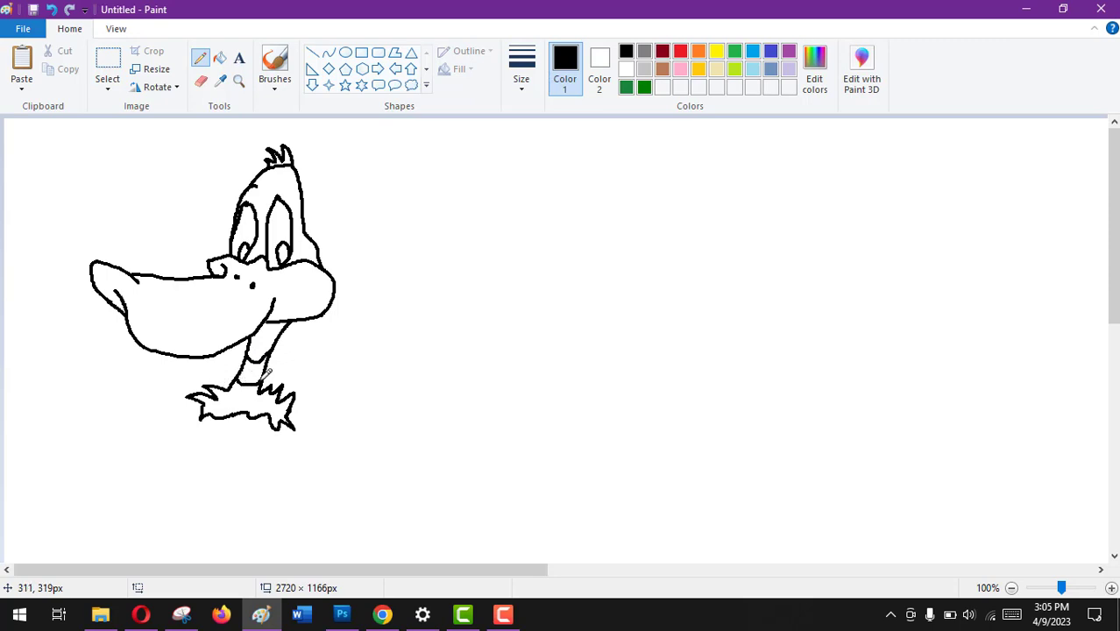
- Fill the duck's beak and cheek with orange
{"action": "left_click", "coordinate": [230, 63]}
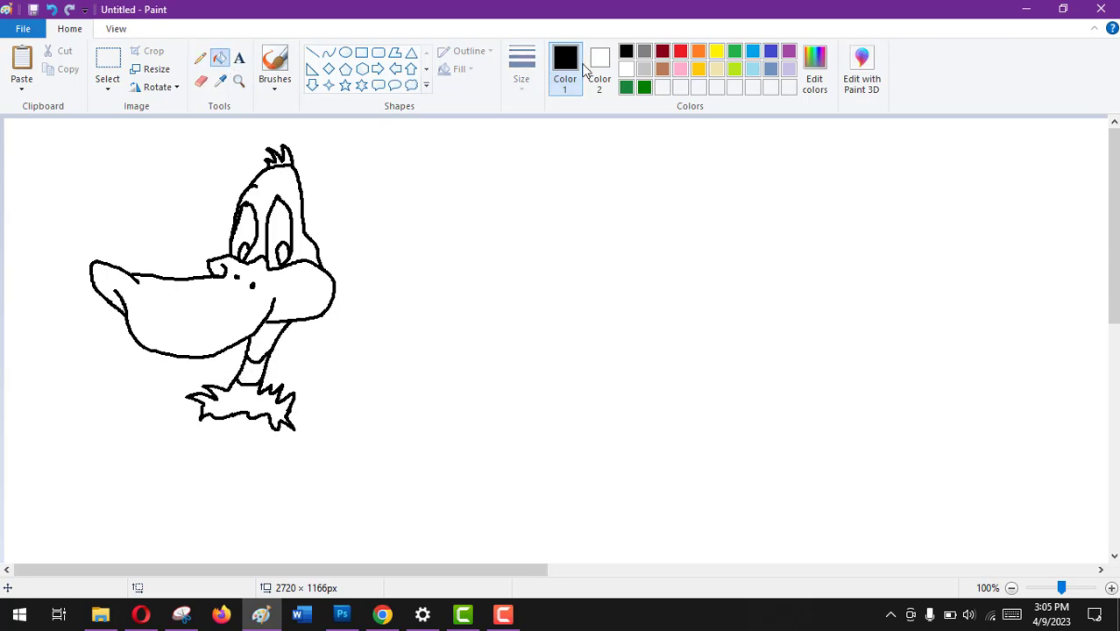
{"action": "left_click", "coordinate": [698, 69]}
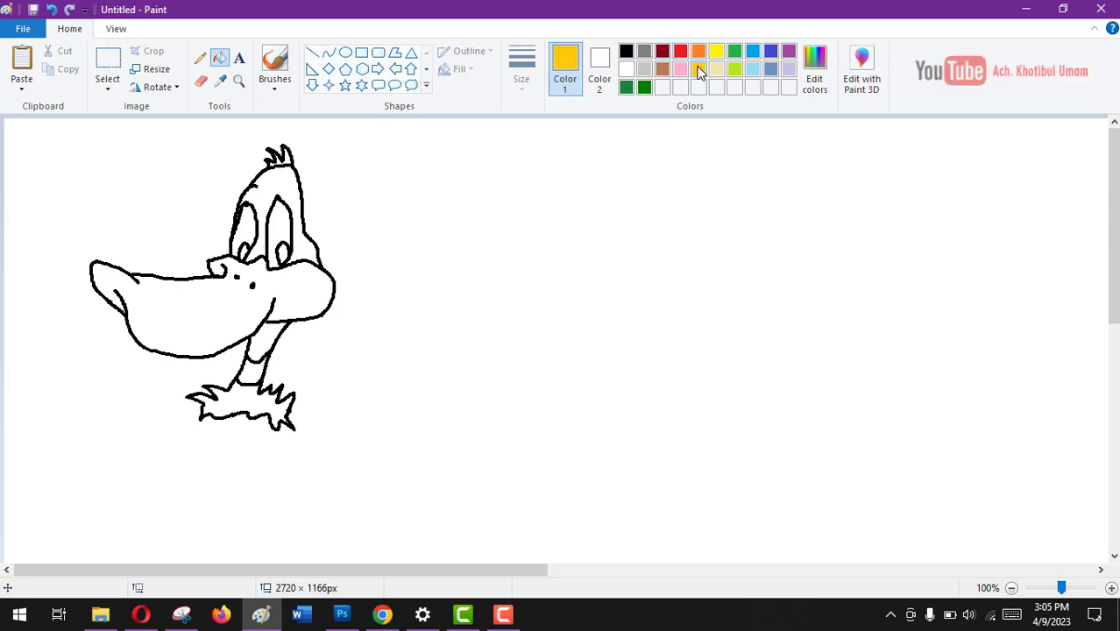
{"action": "left_click", "coordinate": [699, 52]}
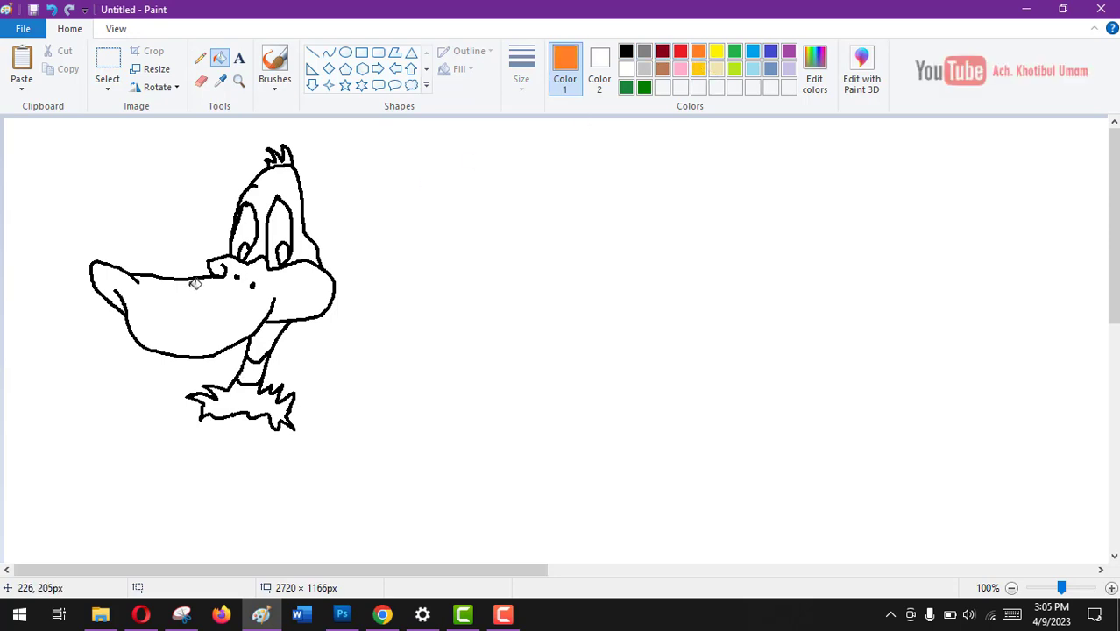
{"action": "left_click", "coordinate": [191, 319]}
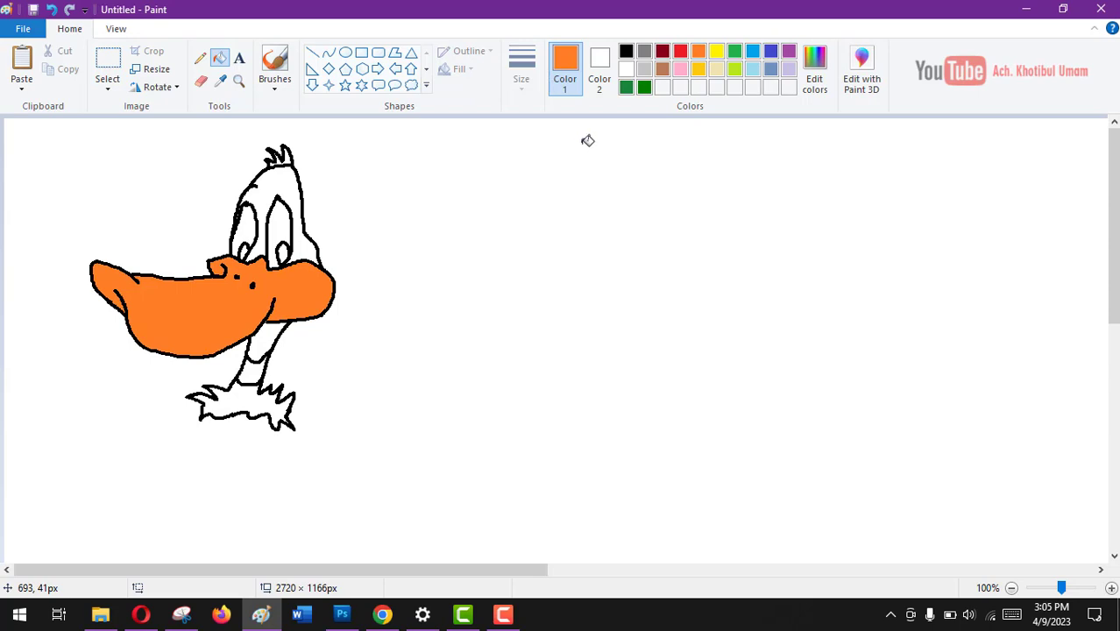
- Fill the duck's head, pupils, upper neck and feather ruff with black, leaving the eyes and neck ring white
{"action": "left_click", "coordinate": [625, 52]}
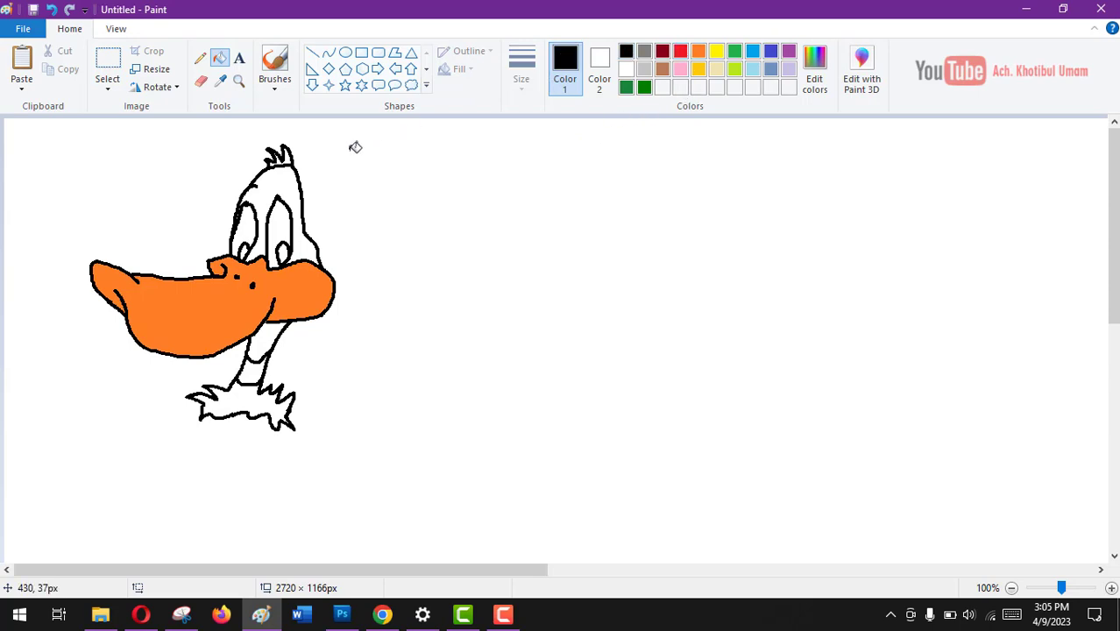
{"action": "left_click", "coordinate": [290, 177]}
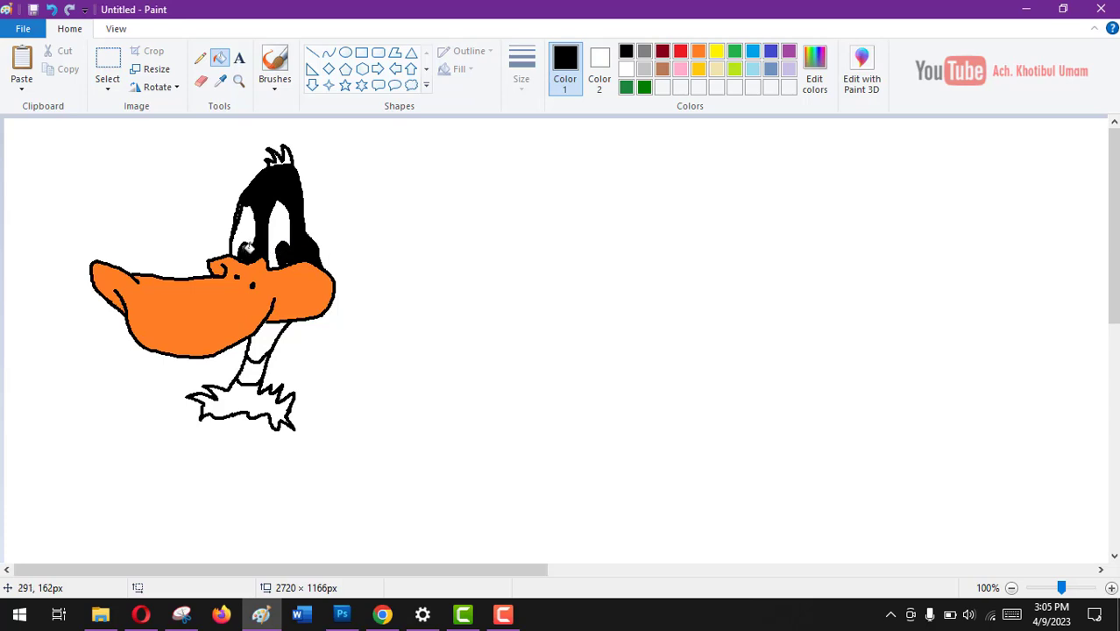
{"action": "left_click", "coordinate": [261, 334]}
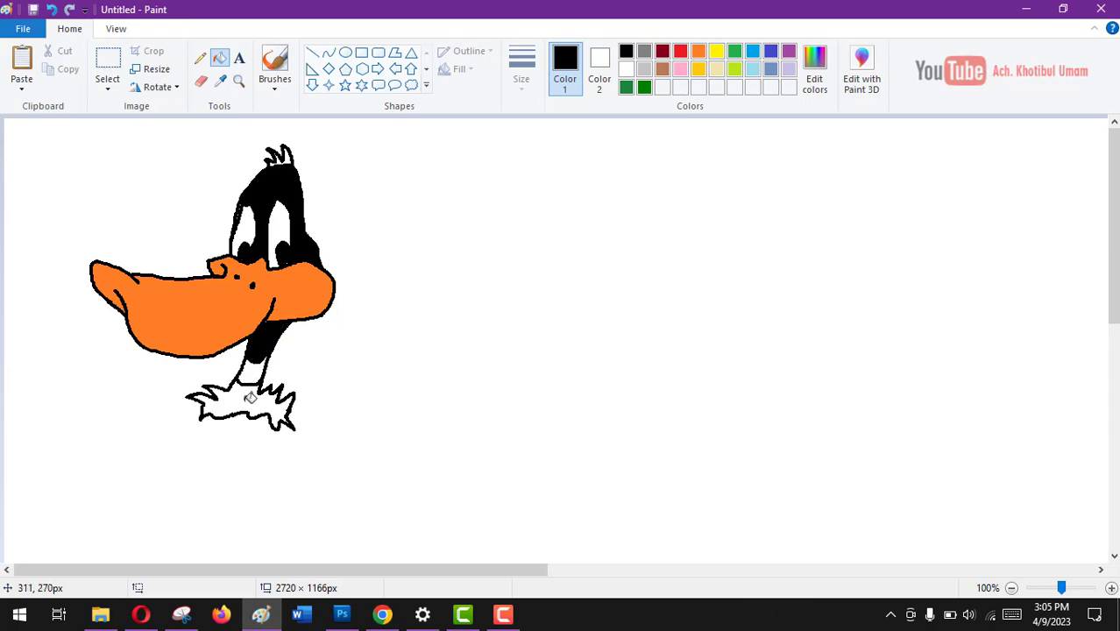
{"action": "left_click", "coordinate": [249, 398]}
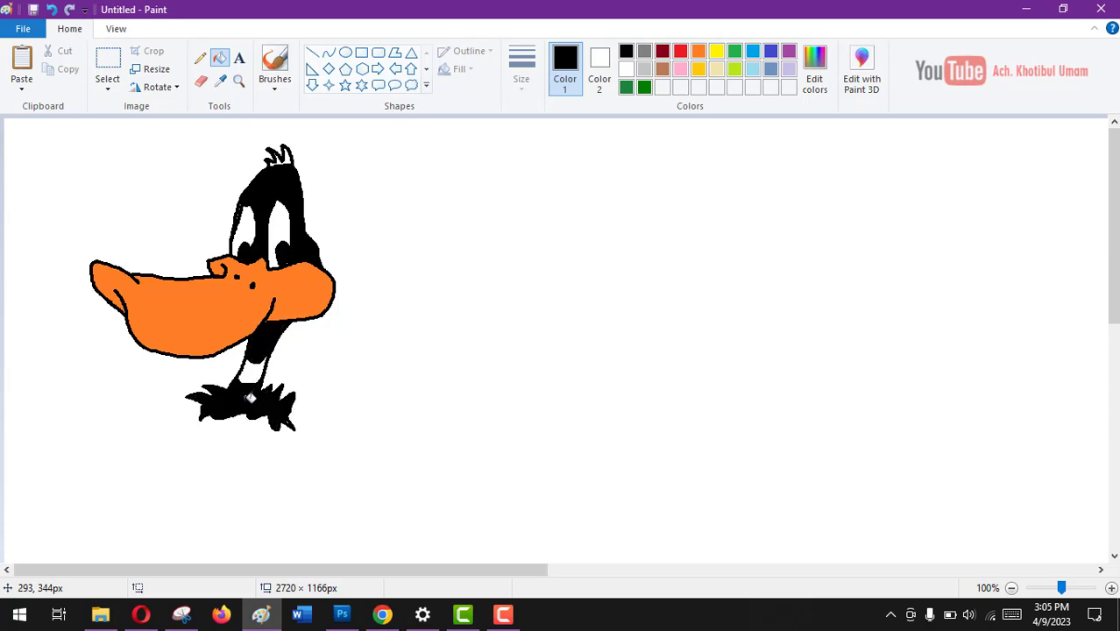
- Add small white pencil highlights to both pupils and fill the feather tuft on the head with black
{"action": "left_click", "coordinate": [202, 59]}
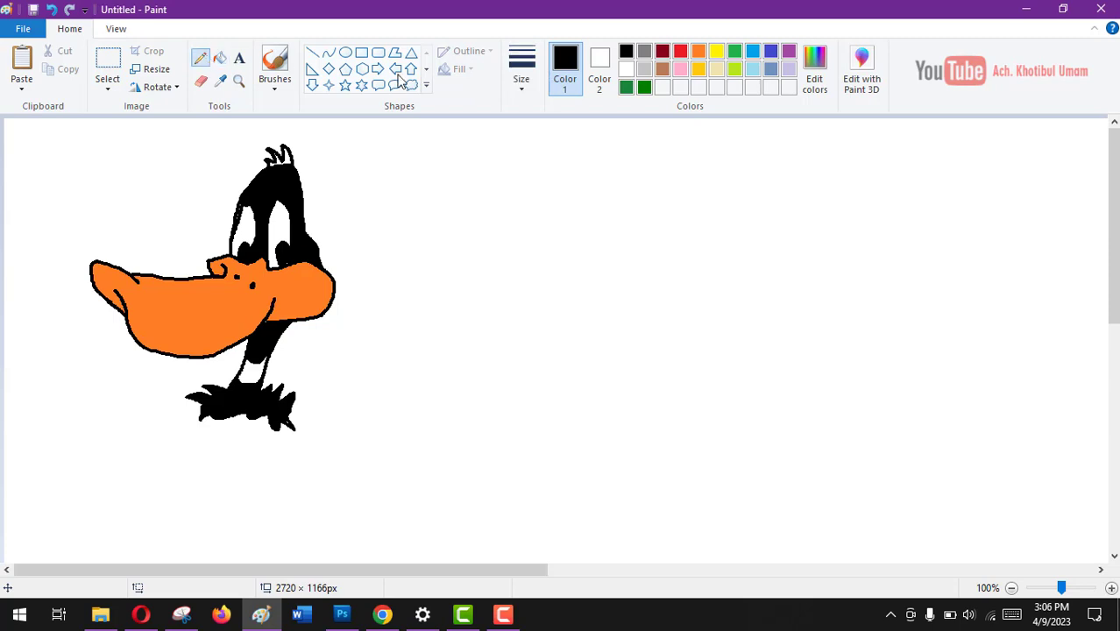
{"action": "left_click", "coordinate": [626, 70]}
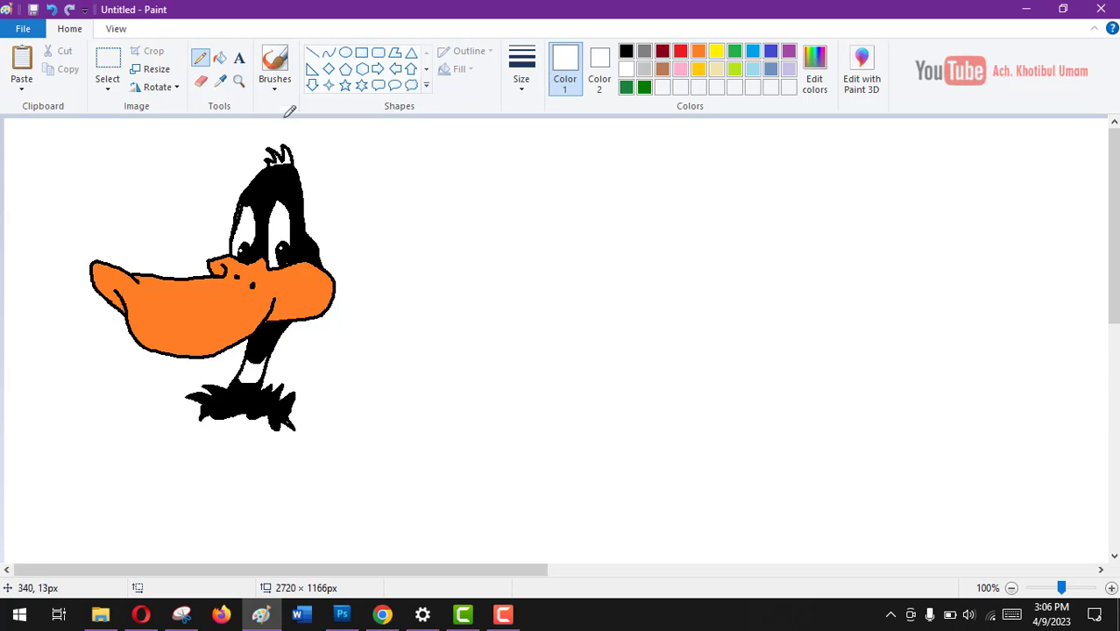
{"action": "left_click", "coordinate": [220, 60]}
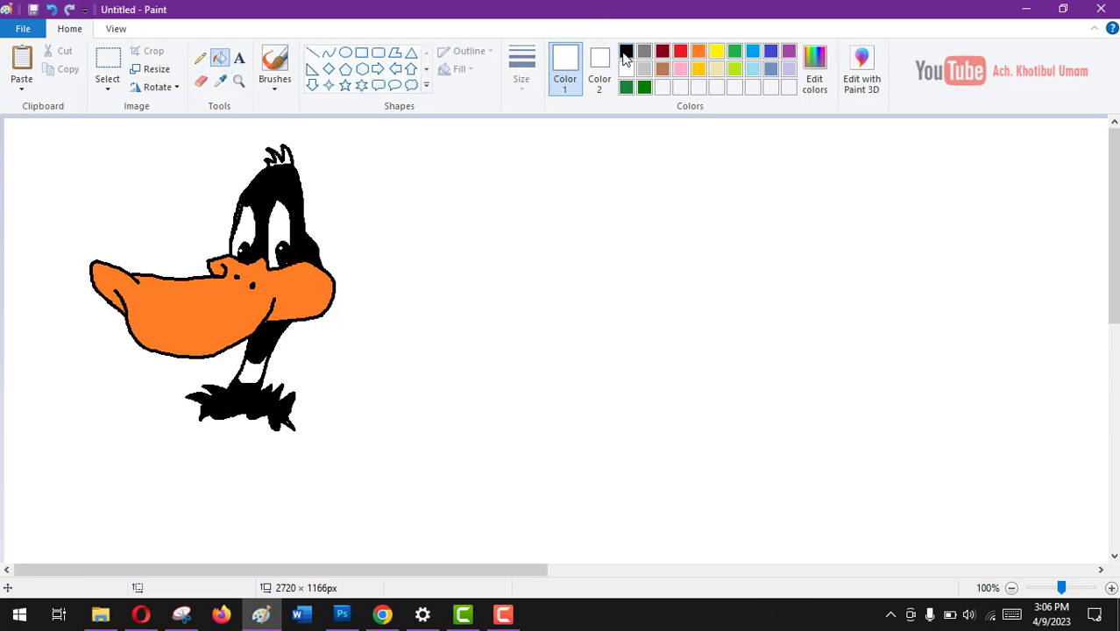
{"action": "left_click", "coordinate": [625, 52]}
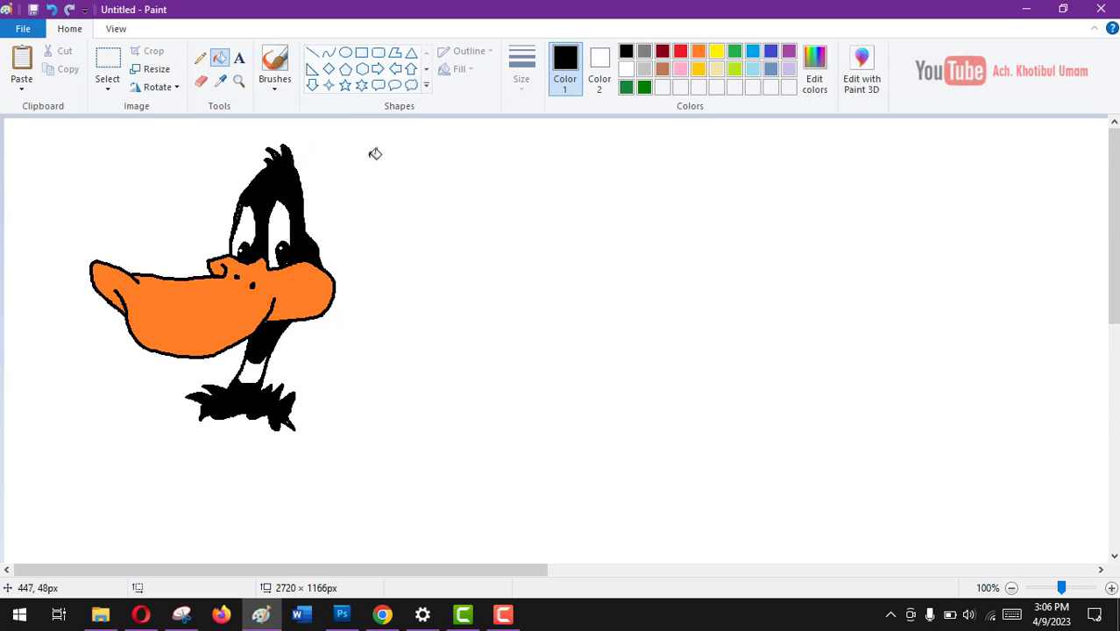
- Draw fine white accent lines above the eyes on the black head with the Pencil at the thinnest line size
{"action": "left_click", "coordinate": [200, 60]}
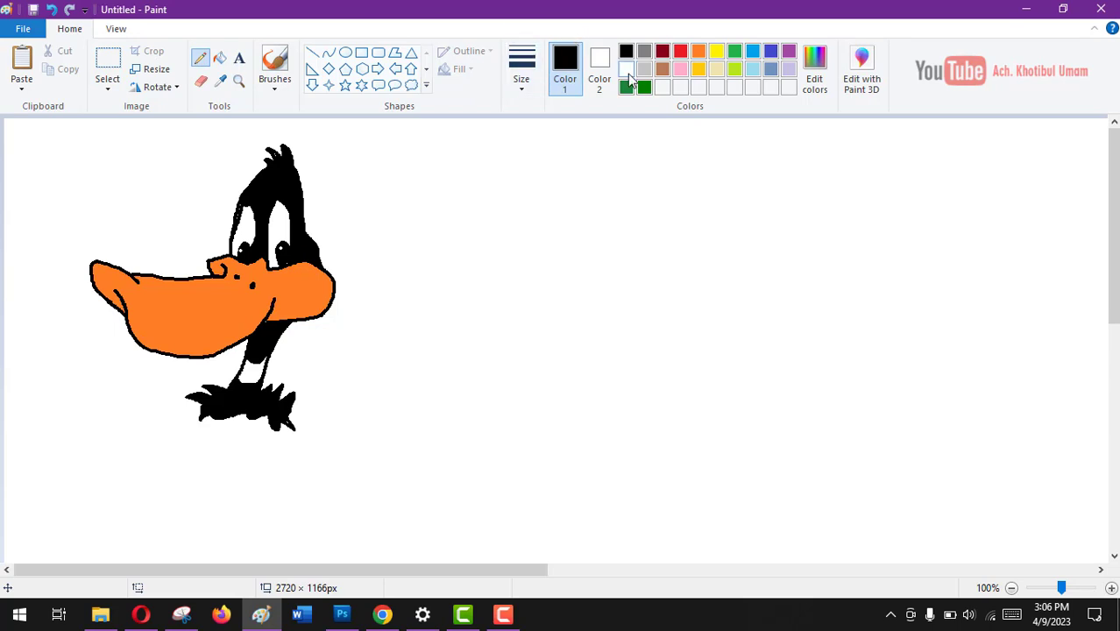
{"action": "left_click", "coordinate": [524, 81]}
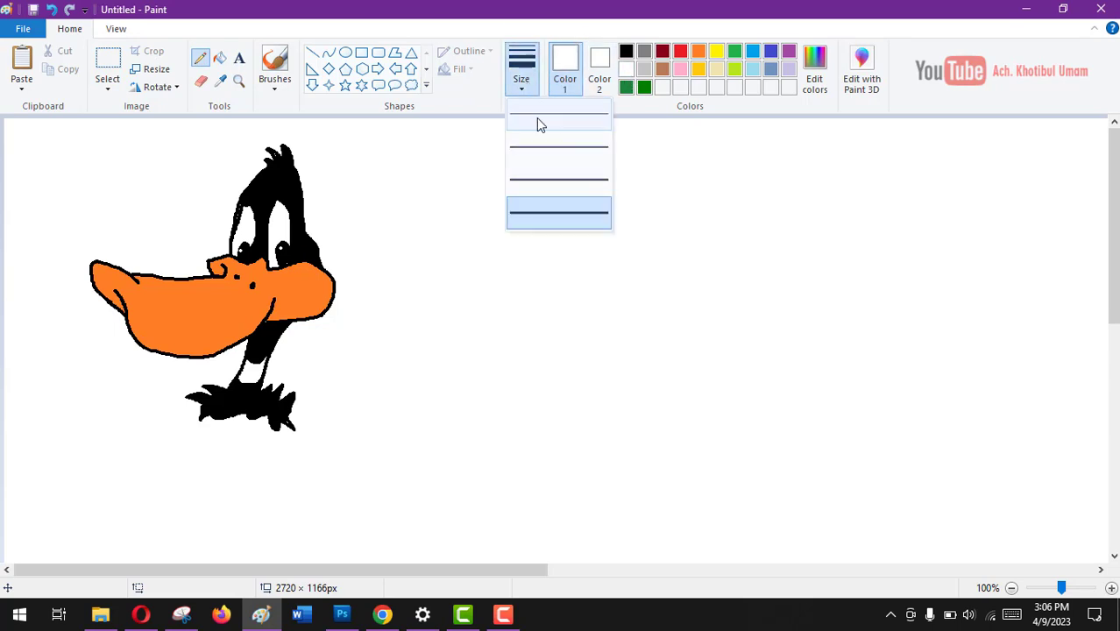
{"action": "left_click", "coordinate": [536, 117]}
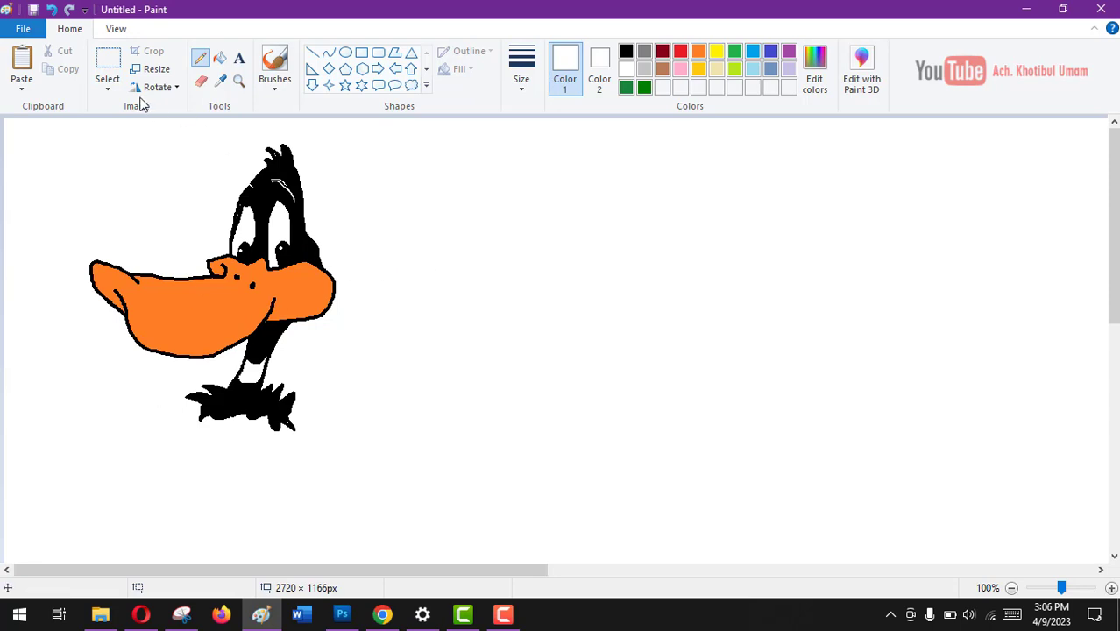
- Copy the whole duck with a rectangular selection and place two pasted copies in a row to the right of the original
{"action": "left_click", "coordinate": [106, 68]}
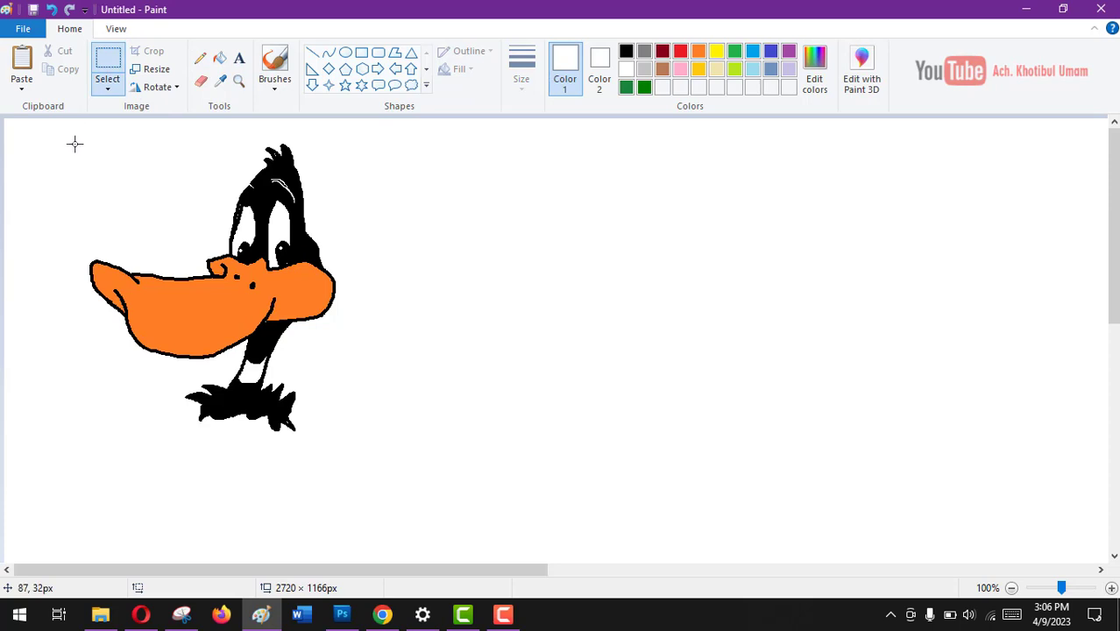
{"action": "left_click_drag", "start_coordinate": [74, 144], "coordinate": [364, 459]}
{"action": "key", "text": "ctrl+c"}
{"action": "key", "text": "ctrl+v"}
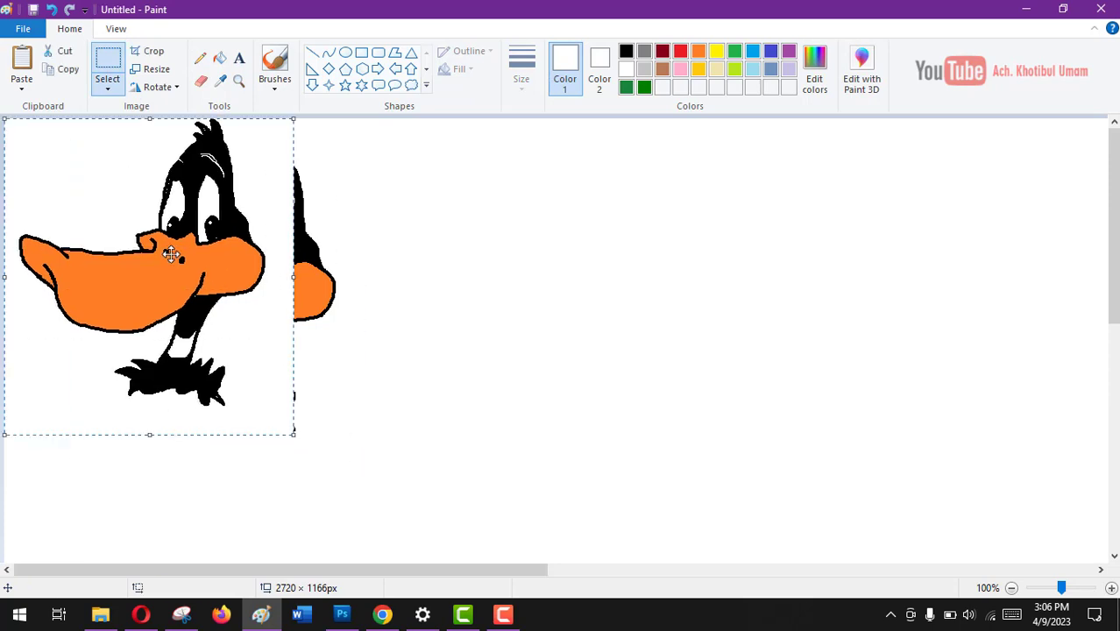
{"action": "left_click_drag", "start_coordinate": [171, 254], "coordinate": [522, 278]}
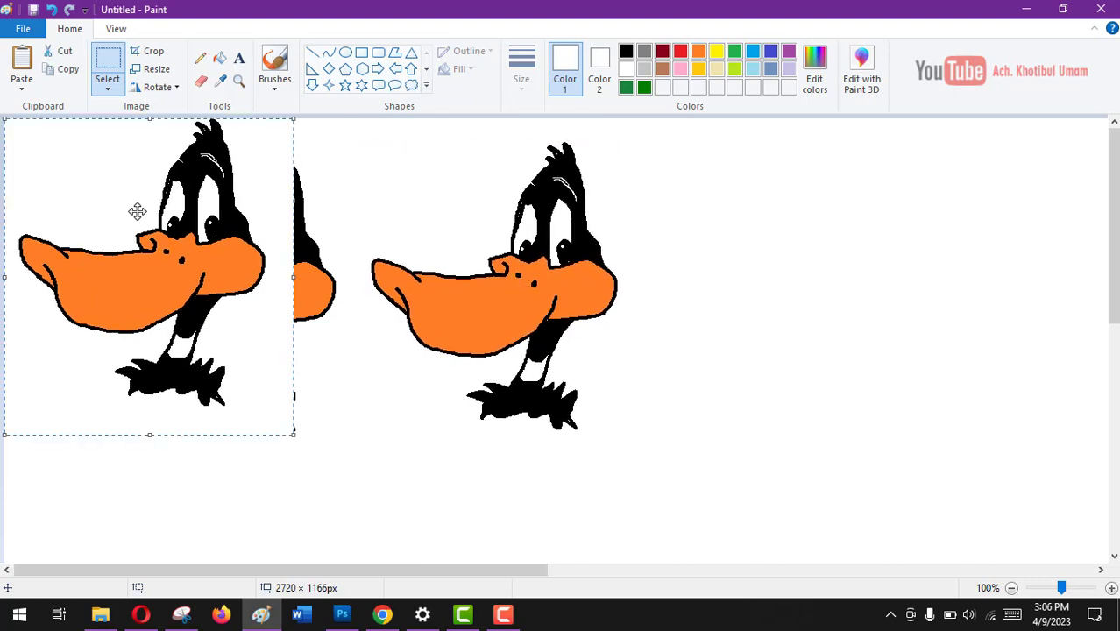
{"action": "left_click_drag", "start_coordinate": [138, 212], "coordinate": [765, 228]}
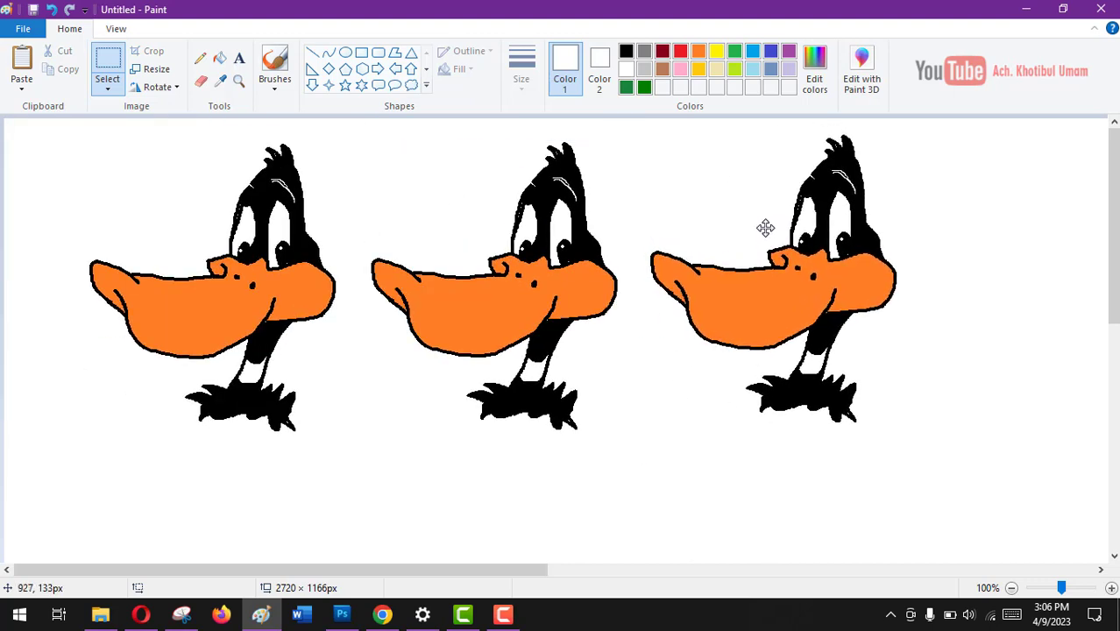
- Select all three ducks together with a rectangular selection and move them slightly down and to the right on the canvas
{"action": "left_click", "coordinate": [1025, 184]}
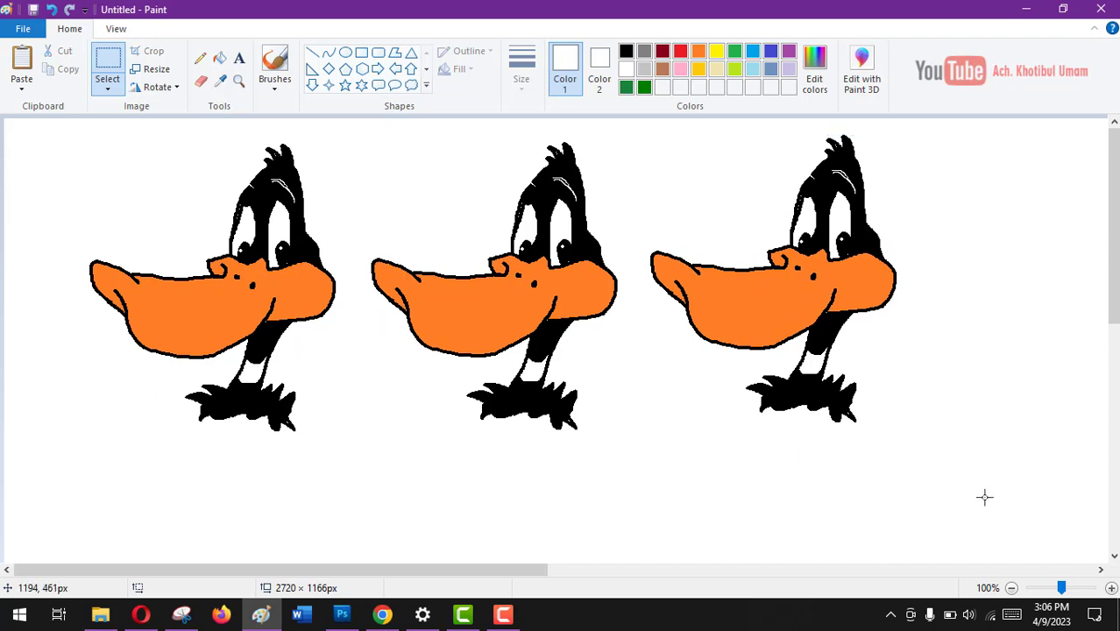
{"action": "left_click_drag", "start_coordinate": [984, 496], "coordinate": [23, 105]}
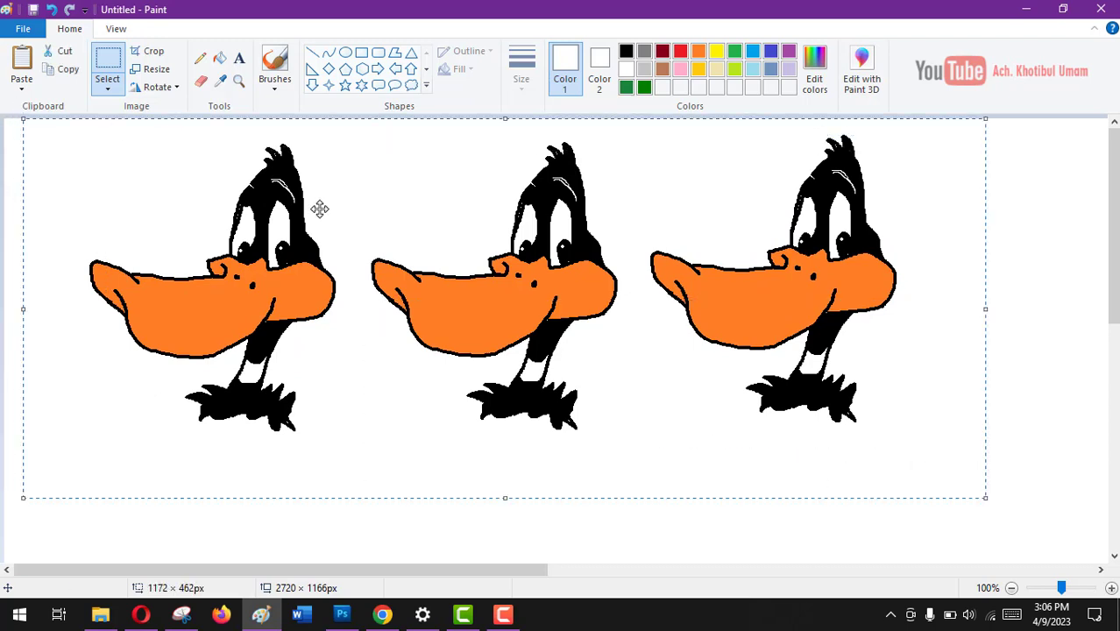
{"action": "left_click_drag", "start_coordinate": [317, 208], "coordinate": [349, 273]}
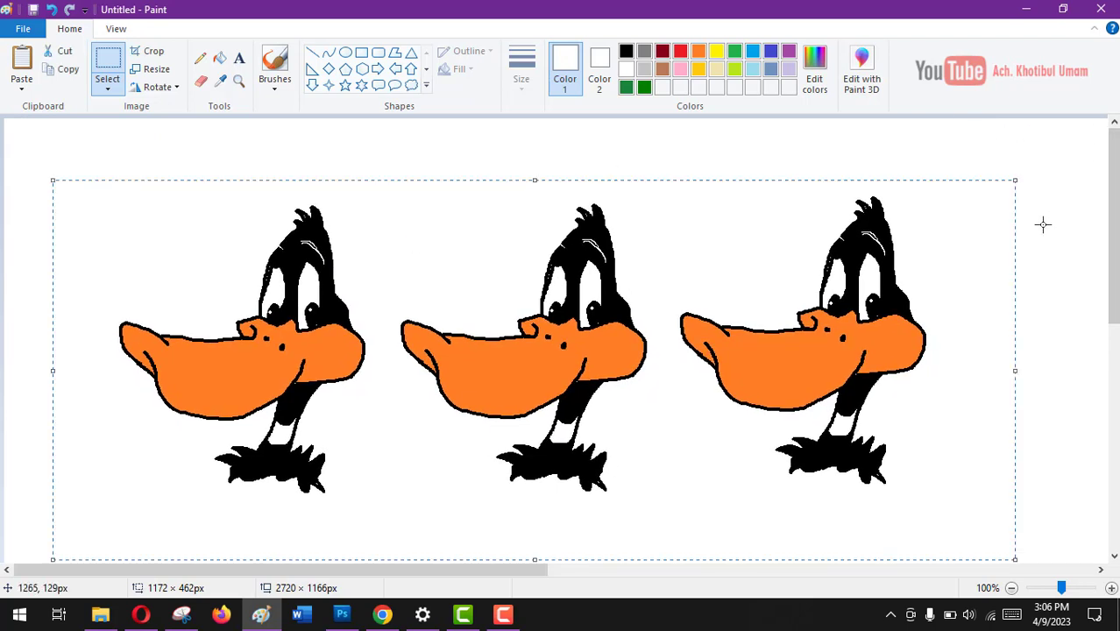
{"action": "left_click_drag", "start_coordinate": [894, 237], "coordinate": [885, 229]}
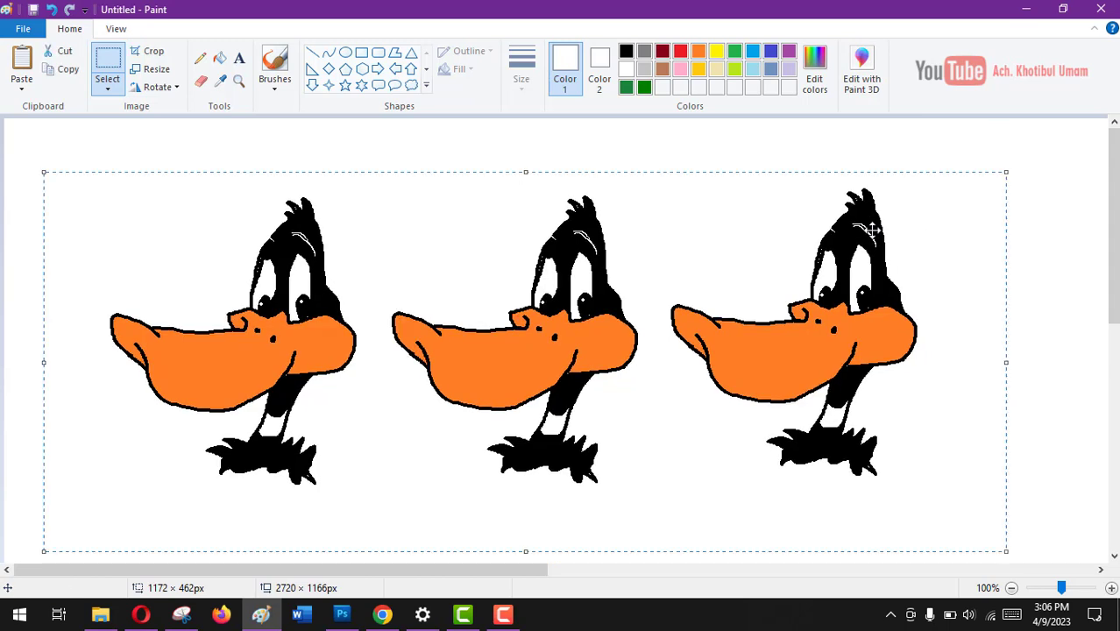
{"action": "left_click", "coordinate": [1056, 257]}
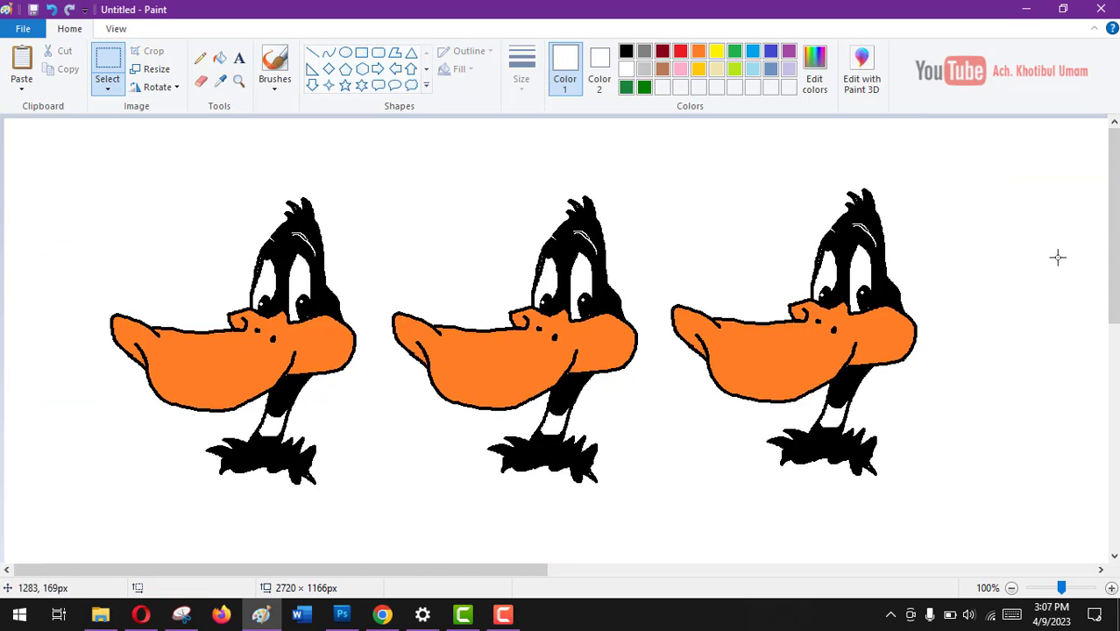
- Draw a black rectangle outline about 1126 × 442 px and position it as a frame around the three ducks
{"action": "left_click", "coordinate": [628, 52]}
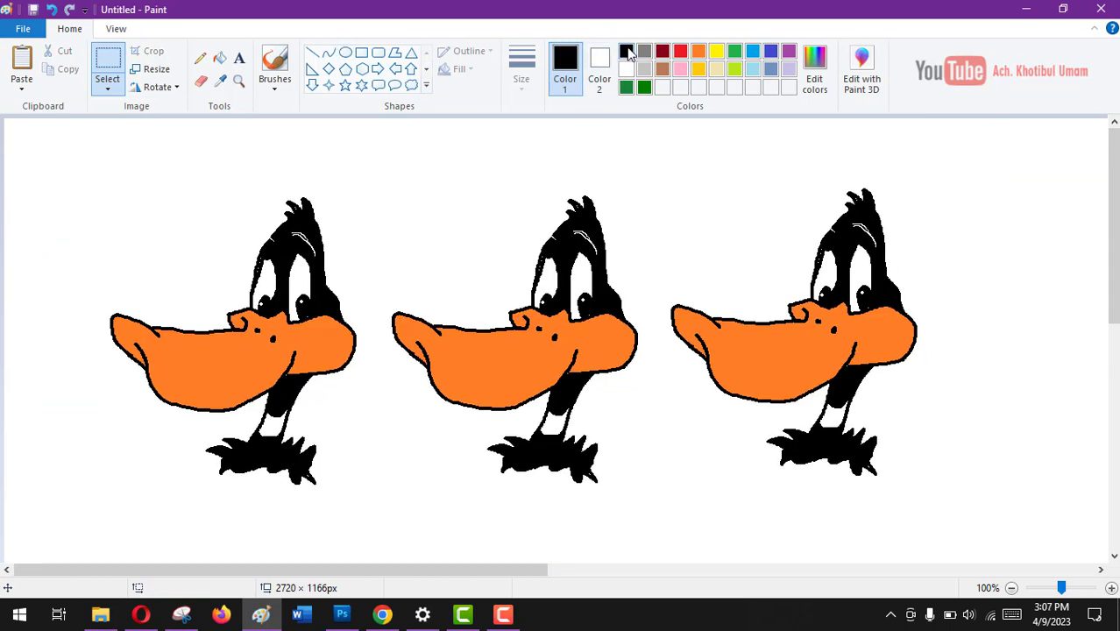
{"action": "left_click_drag", "start_coordinate": [81, 147], "coordinate": [935, 533]}
{"action": "left_click", "coordinate": [1022, 456]}
{"action": "left_click", "coordinate": [361, 52]}
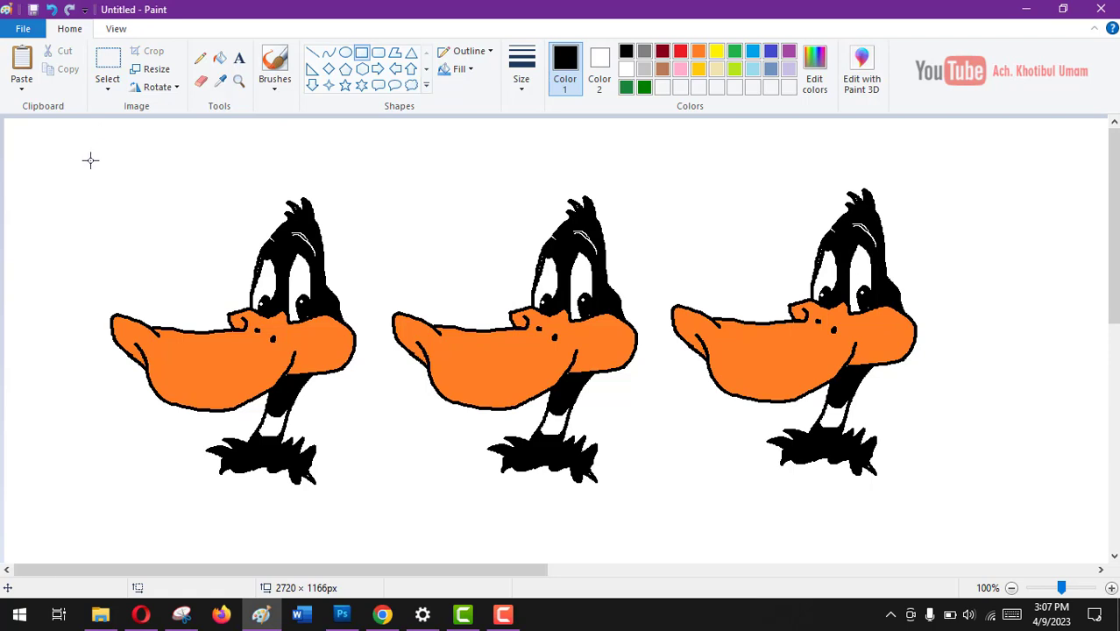
{"action": "left_click_drag", "start_coordinate": [91, 161], "coordinate": [1013, 523]}
{"action": "mouse_move", "coordinate": [922, 406]}
{"action": "left_mouse_down"}
{"action": "mouse_move", "coordinate": [883, 399]}
{"action": "mouse_move", "coordinate": [895, 400]}
{"action": "left_mouse_up"}
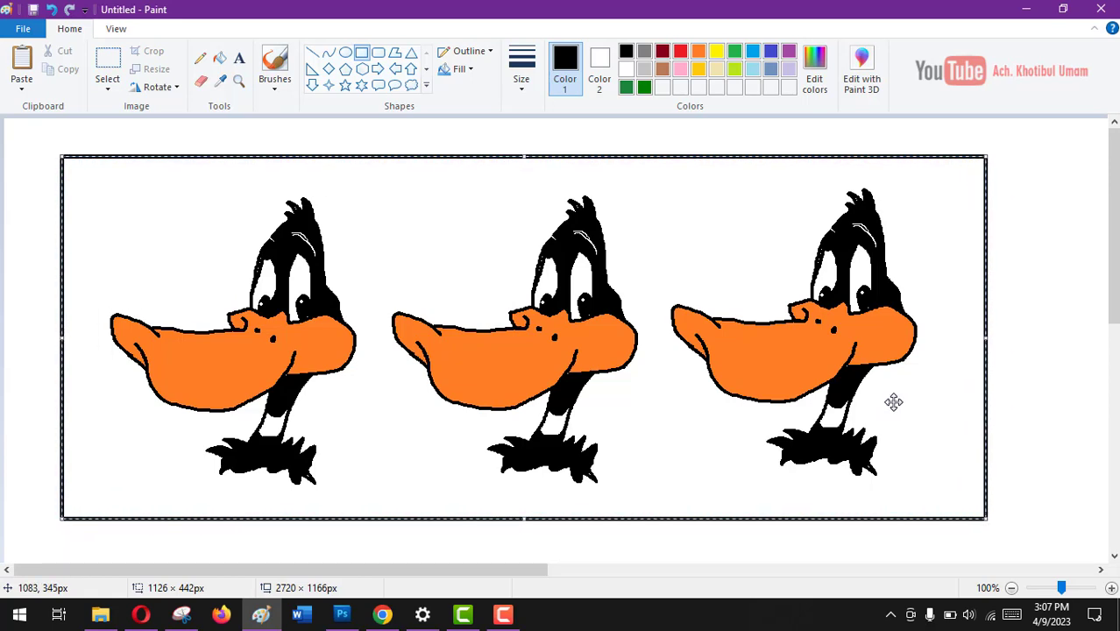
{"action": "left_click", "coordinate": [1072, 387]}
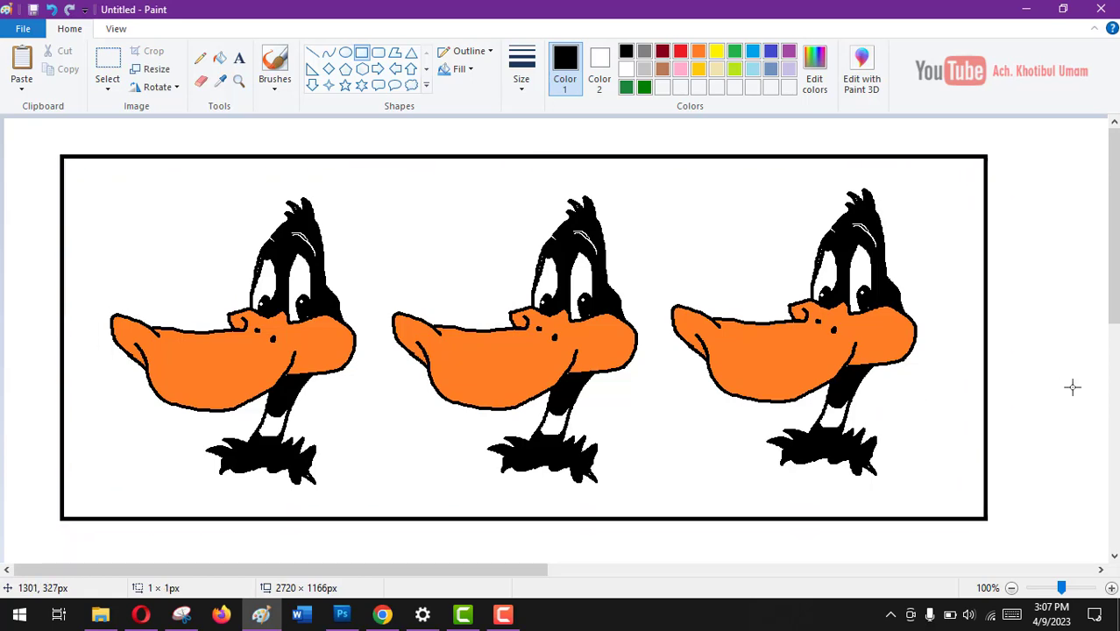
- Fill the background inside the rectangular frame around the ducks with dark red
{"action": "left_click", "coordinate": [219, 58]}
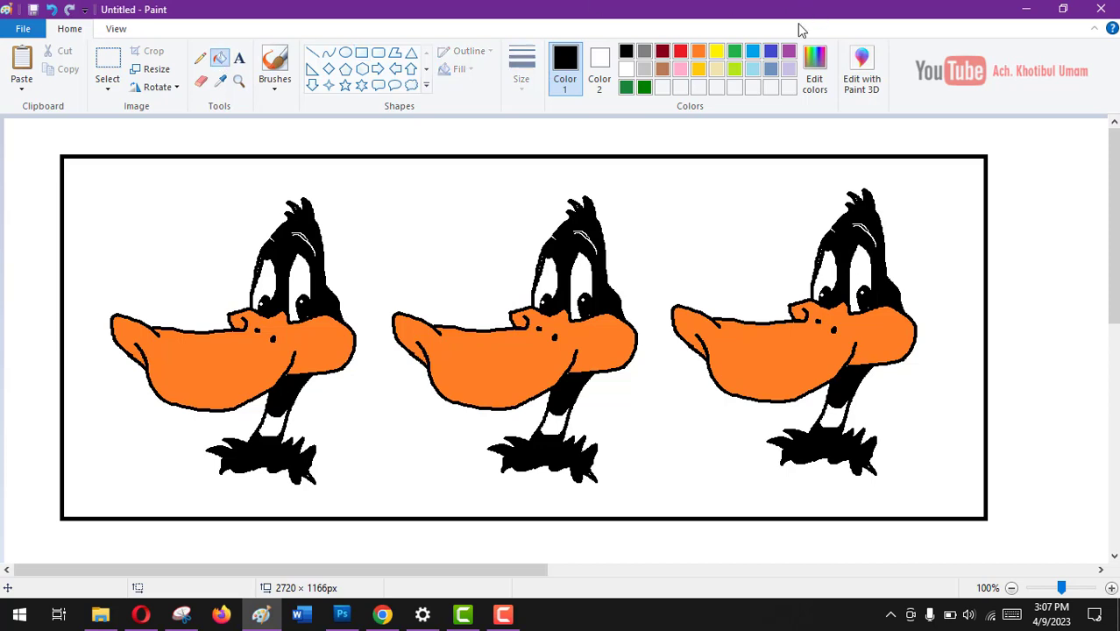
{"action": "left_click", "coordinate": [663, 55]}
{"action": "left_click", "coordinate": [710, 202]}
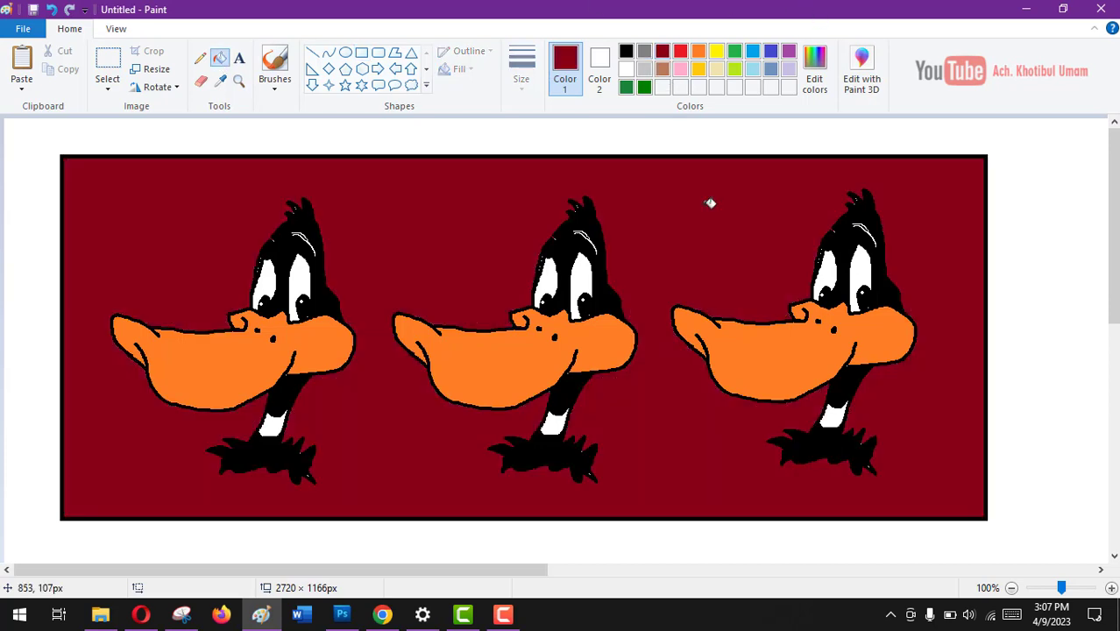